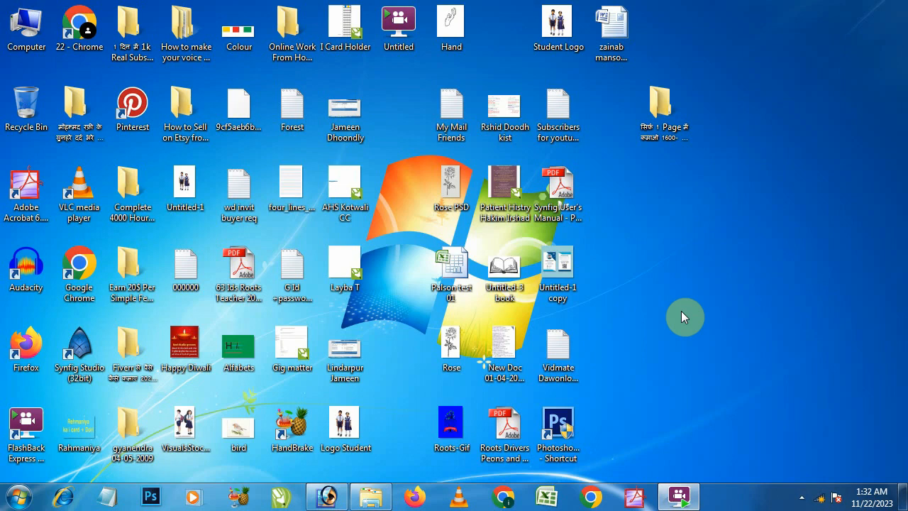
- Switch to Photoshop and open the Madhubala 004 Colour image from New folder (6) in Downloads
{"action": "left_click", "coordinate": [327, 500]}
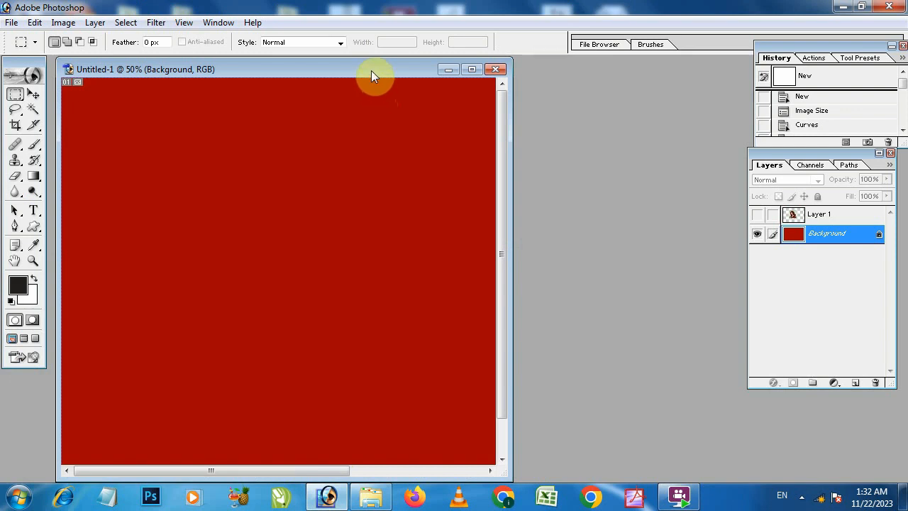
{"action": "mouse_move", "coordinate": [370, 68]}
{"action": "left_mouse_down"}
{"action": "mouse_move", "coordinate": [426, 68]}
{"action": "mouse_move", "coordinate": [382, 68]}
{"action": "left_mouse_up"}
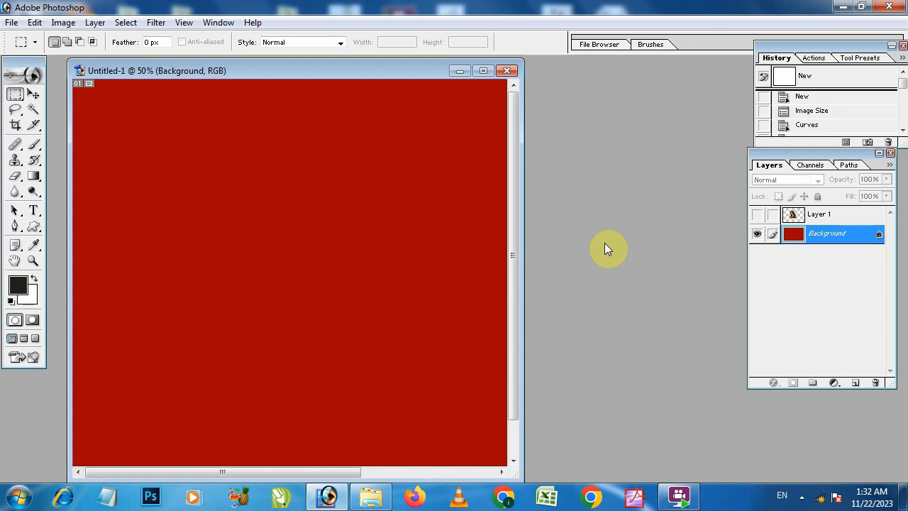
{"action": "left_click", "coordinate": [380, 500]}
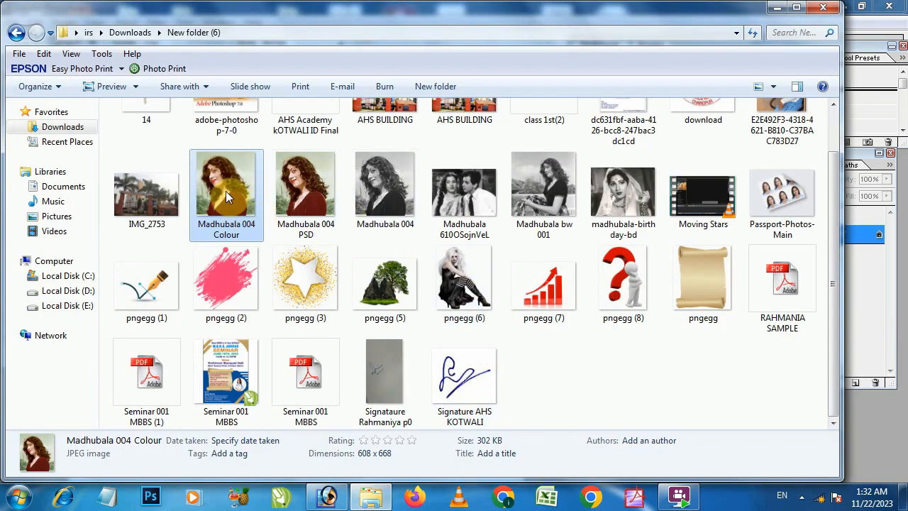
{"action": "left_click_drag", "start_coordinate": [228, 193], "coordinate": [634, 215]}
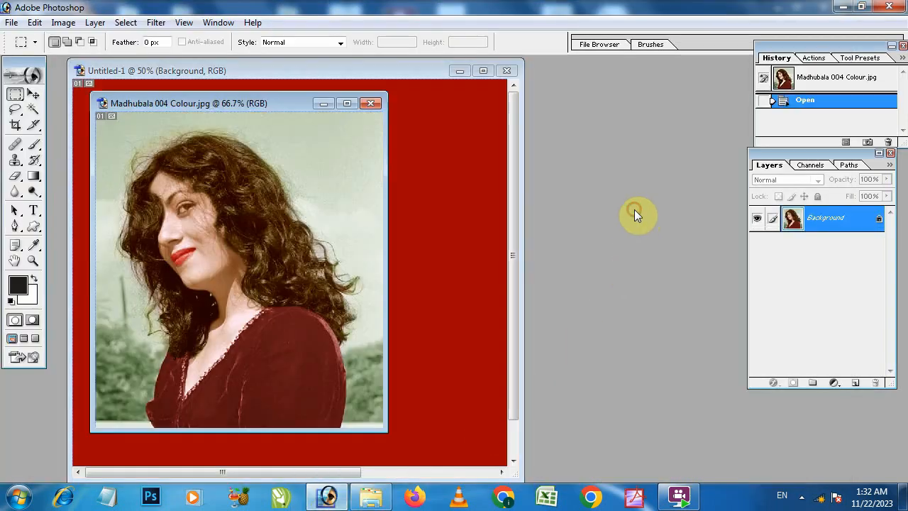
- Arrange the portrait window and the red Untitled-1 window side by side so both images are accessible
{"action": "left_click_drag", "start_coordinate": [303, 107], "coordinate": [689, 102]}
{"action": "left_click_drag", "start_coordinate": [371, 67], "coordinate": [338, 63]}
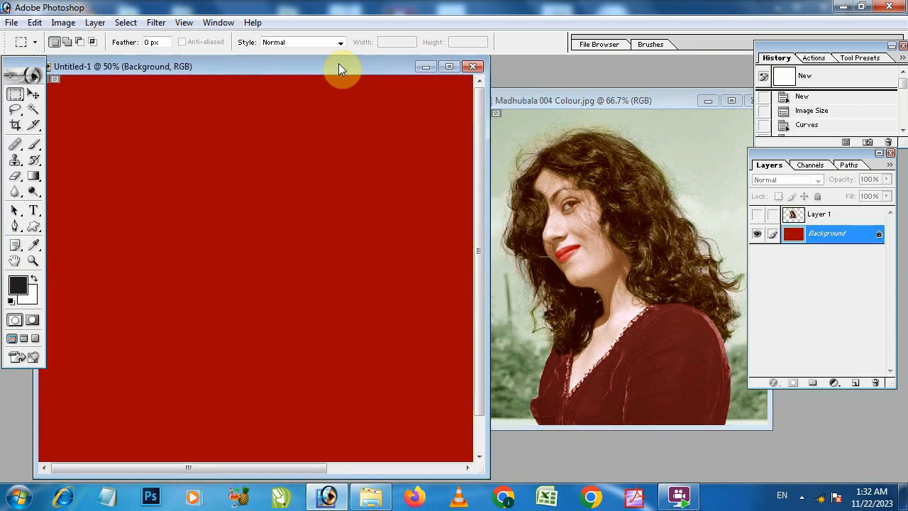
{"action": "left_click", "coordinate": [595, 97]}
{"action": "left_click_drag", "start_coordinate": [602, 99], "coordinate": [648, 97]}
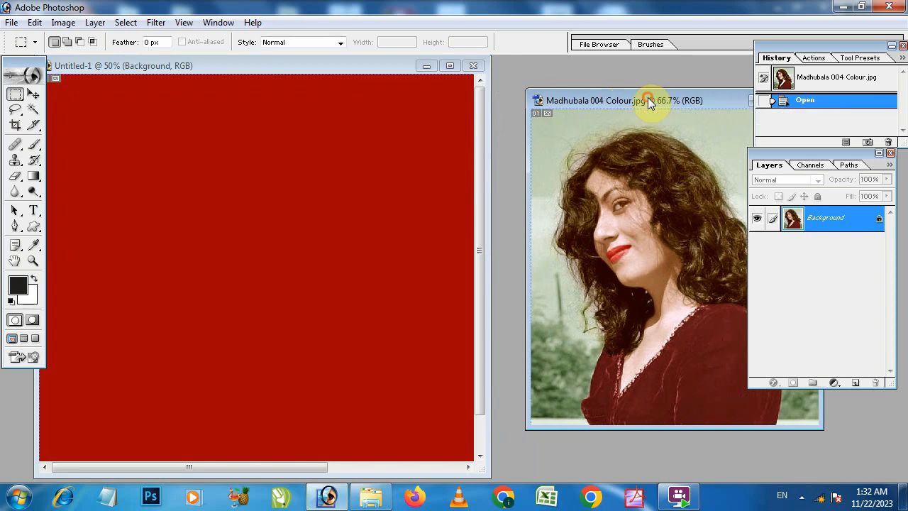
{"action": "left_click", "coordinate": [324, 66]}
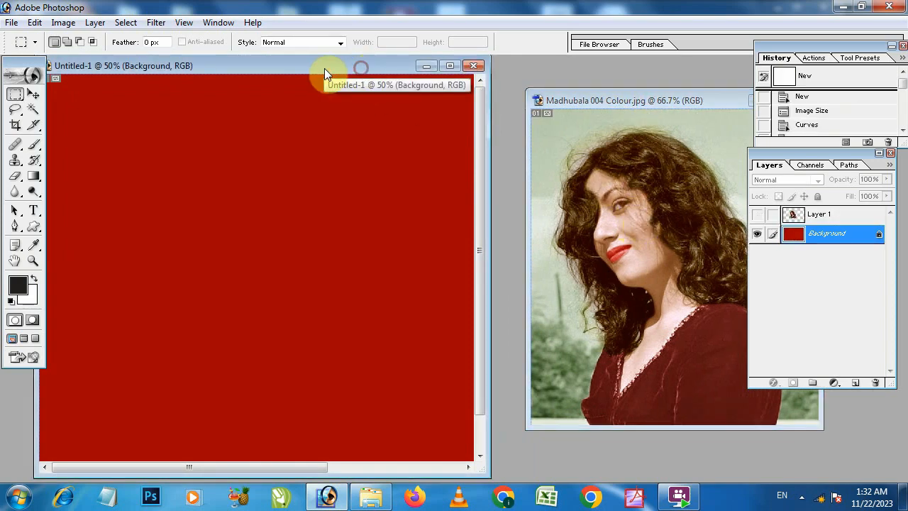
{"action": "left_click_drag", "start_coordinate": [324, 68], "coordinate": [346, 74]}
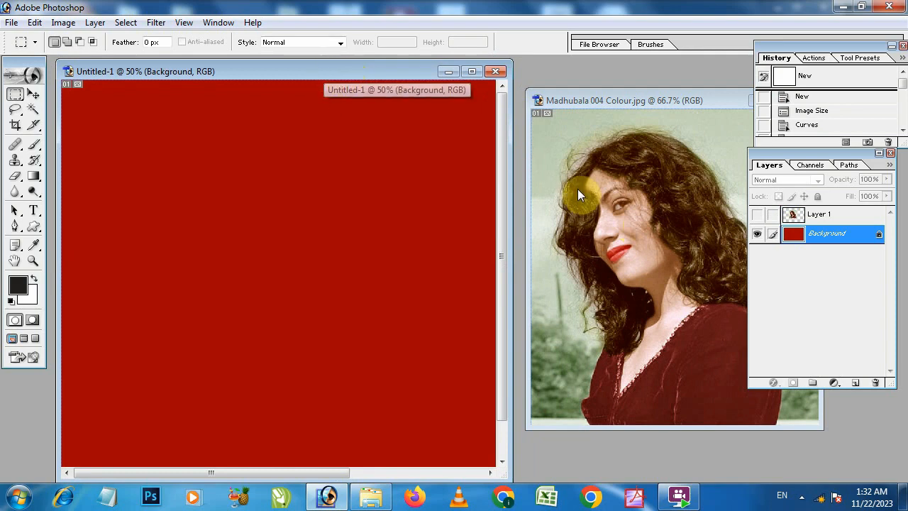
- Copy the portrait into Untitled-1 as a new layer near the middle of the red canvas using the Move tool
{"action": "left_click", "coordinate": [625, 221]}
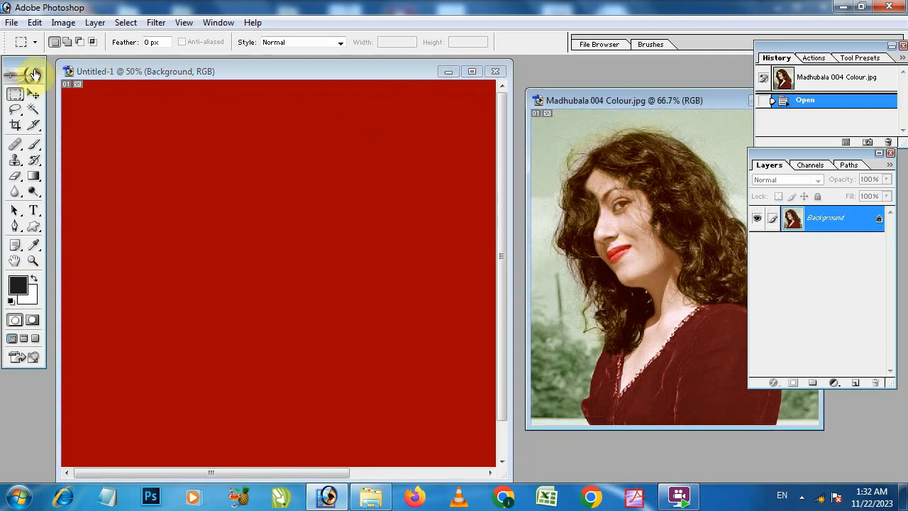
{"action": "left_click", "coordinate": [33, 94]}
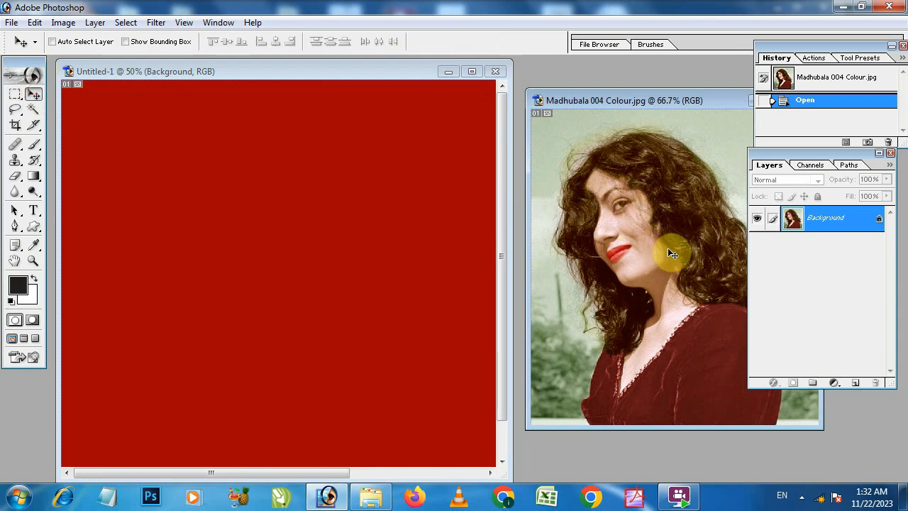
{"action": "left_click_drag", "start_coordinate": [665, 252], "coordinate": [311, 219]}
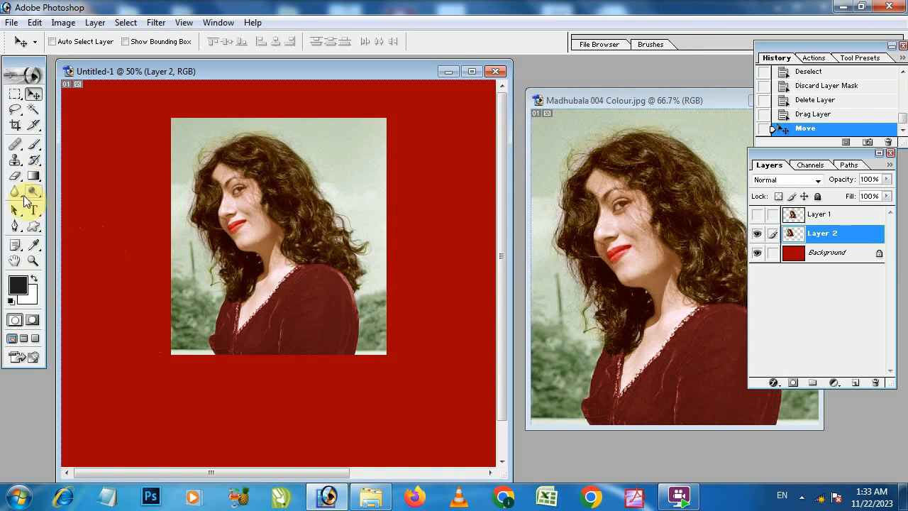
- Set the Eraser to the soft 21 px brush preset
{"action": "left_click", "coordinate": [16, 175]}
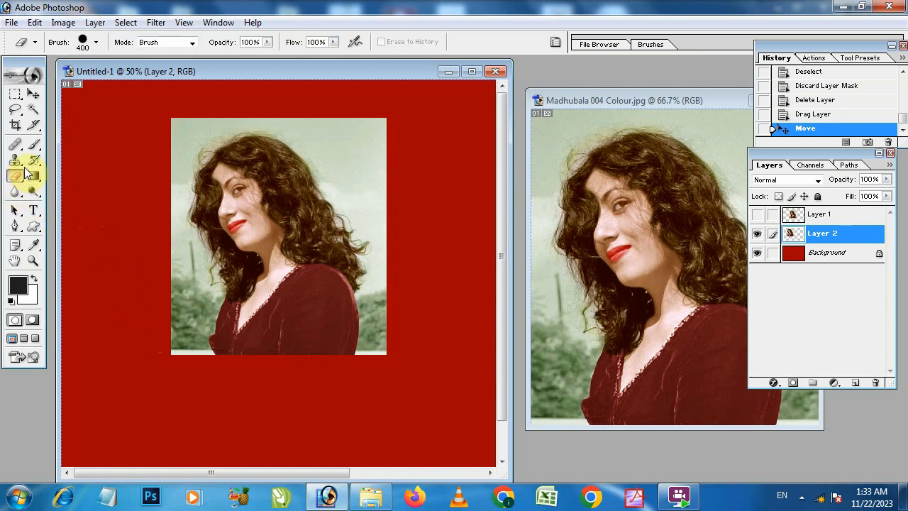
{"action": "left_click", "coordinate": [97, 43]}
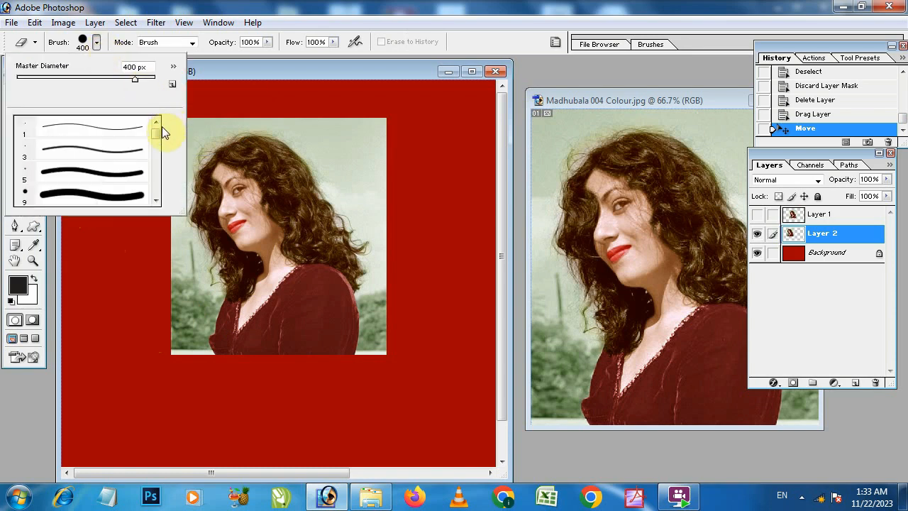
{"action": "left_click_drag", "start_coordinate": [159, 129], "coordinate": [158, 137]}
{"action": "left_click", "coordinate": [25, 192]}
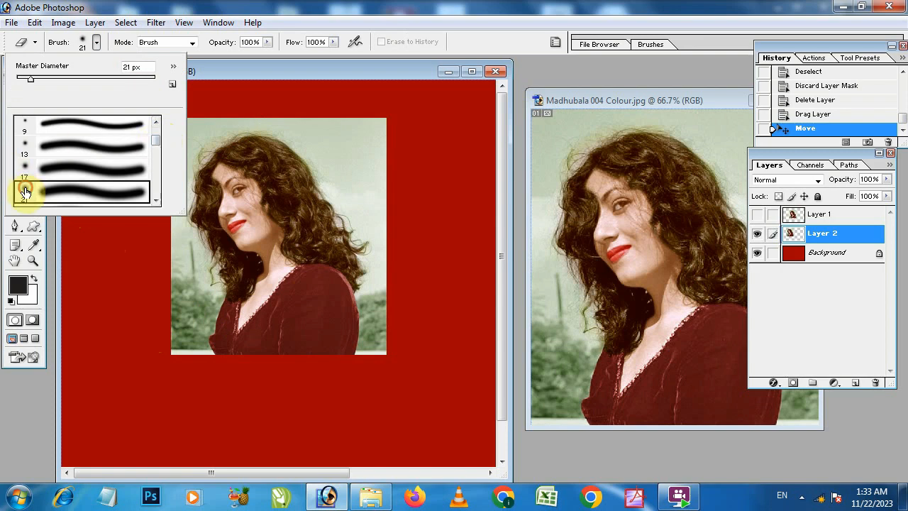
{"action": "left_click", "coordinate": [348, 15]}
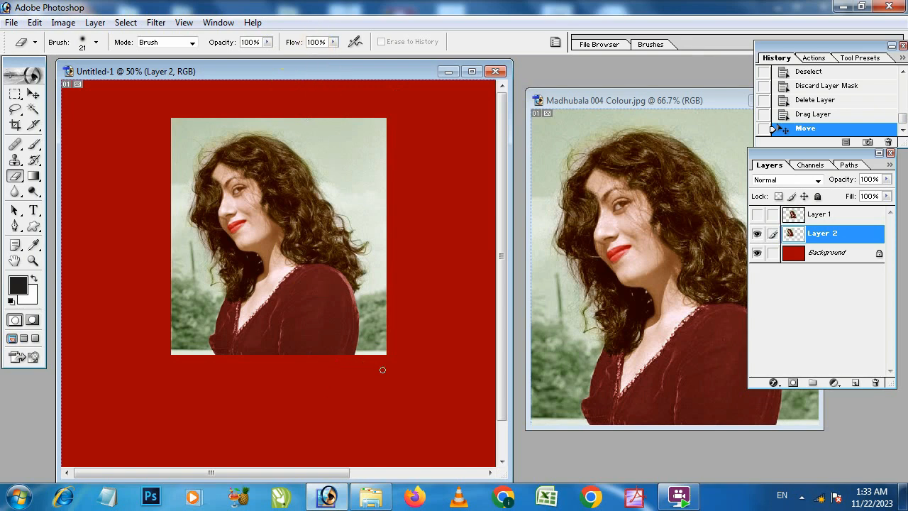
- Enlarge the soft eraser to 500 px and erase the portrait's lower part so it fades into the red background
{"action": "key", "text": "bracketright"}
{"action": "key", "text": "bracketright"}
{"action": "key", "text": "bracketright"}
{"action": "key", "text": "bracketright"}
{"action": "key", "text": "bracketright"}
{"action": "key", "text": "bracketright"}
{"action": "key", "text": "bracketright"}
{"action": "key", "text": "bracketright"}
{"action": "key", "text": "bracketright"}
{"action": "key", "text": "bracketright"}
{"action": "key", "text": "bracketright"}
{"action": "key", "text": "bracketright"}
{"action": "key", "text": "bracketright"}
{"action": "key", "text": "bracketleft"}
{"action": "key", "text": "bracketleft"}
{"action": "key", "text": "bracketleft"}
{"action": "key", "text": "bracketleft"}
{"action": "key", "text": "bracketleft"}
{"action": "key", "text": "bracketright"}
{"action": "key", "text": "bracketright"}
{"action": "key", "text": "bracketright"}
{"action": "key", "text": "bracketright"}
{"action": "key", "text": "bracketright"}
{"action": "key", "text": "bracketleft"}
{"action": "key", "text": "bracketleft"}
{"action": "key", "text": "bracketleft"}
{"action": "key", "text": "bracketright"}
{"action": "key", "text": "bracketright"}
{"action": "key", "text": "bracketright"}
{"action": "key", "text": "bracketright"}
{"action": "key", "text": "bracketright"}
{"action": "key", "text": "bracketright"}
{"action": "mouse_move", "coordinate": [401, 376]}
{"action": "left_mouse_down"}
{"action": "mouse_move", "coordinate": [253, 348]}
{"action": "mouse_move", "coordinate": [73, 355]}
{"action": "mouse_move", "coordinate": [457, 391]}
{"action": "left_mouse_up"}
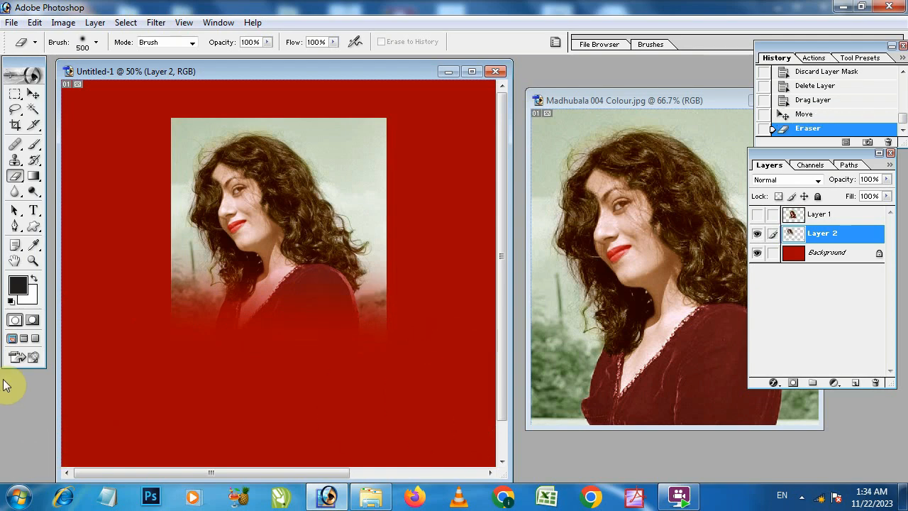
- Try moving the erased portrait layer slightly up and to the left, and undo the move and the erasing
{"action": "left_click", "coordinate": [33, 94]}
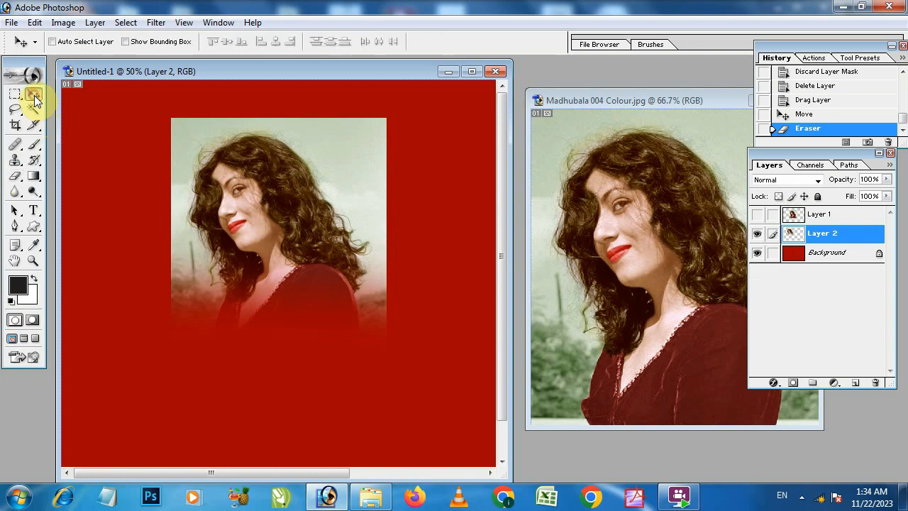
{"action": "right_click", "coordinate": [311, 192]}
{"action": "left_click", "coordinate": [326, 200]}
{"action": "mouse_move", "coordinate": [328, 203]}
{"action": "left_mouse_down"}
{"action": "mouse_move", "coordinate": [308, 195]}
{"action": "mouse_move", "coordinate": [316, 198]}
{"action": "left_mouse_up"}
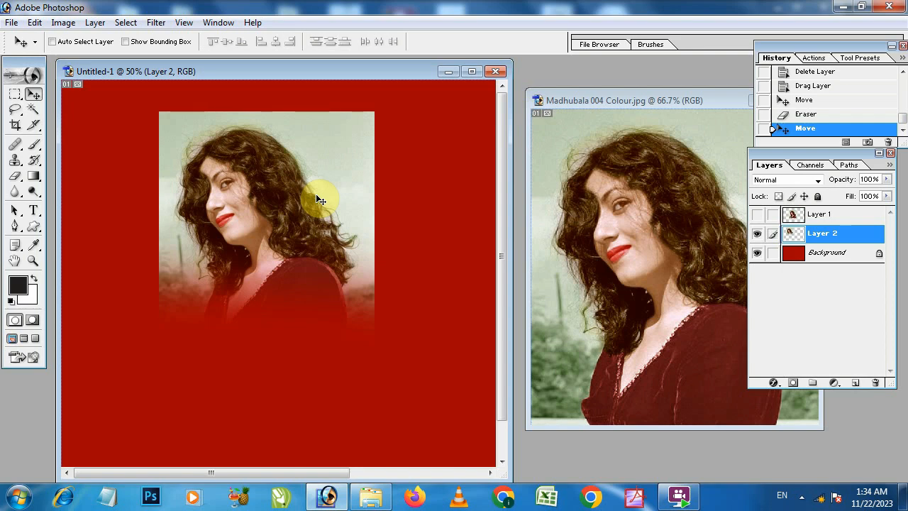
{"action": "key", "text": "ctrl+z"}
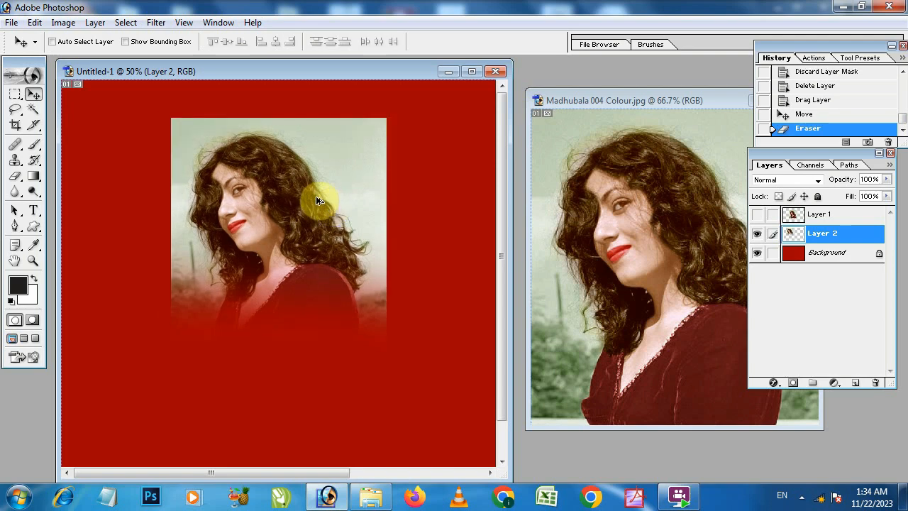
{"action": "key", "text": "ctrl+z"}
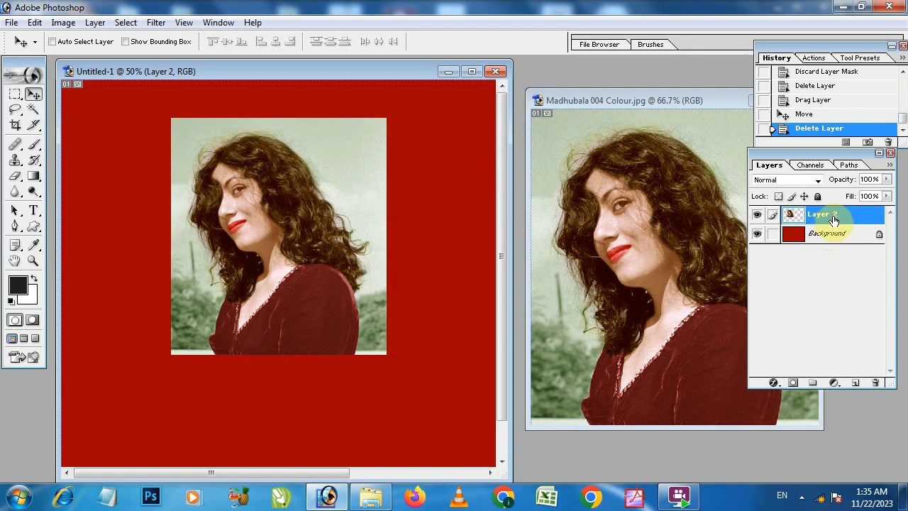
- Mask Layer 2, painting the portrait's lower part out with black and back in with white using a soft 700 px brush
{"action": "left_click", "coordinate": [793, 384]}
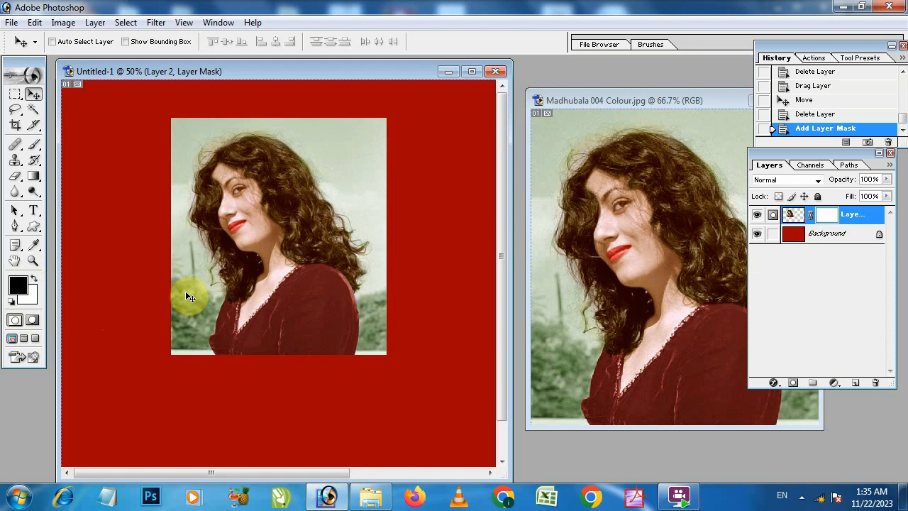
{"action": "left_click", "coordinate": [34, 145]}
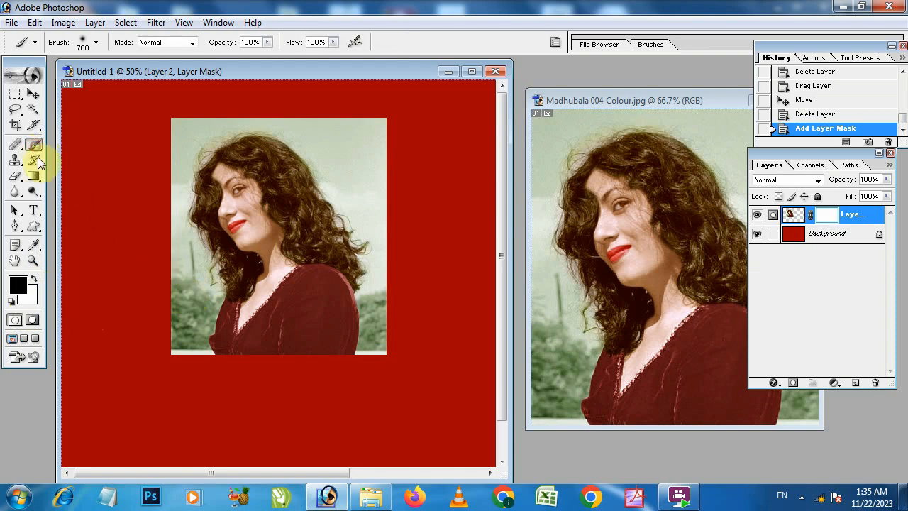
{"action": "left_click", "coordinate": [34, 277]}
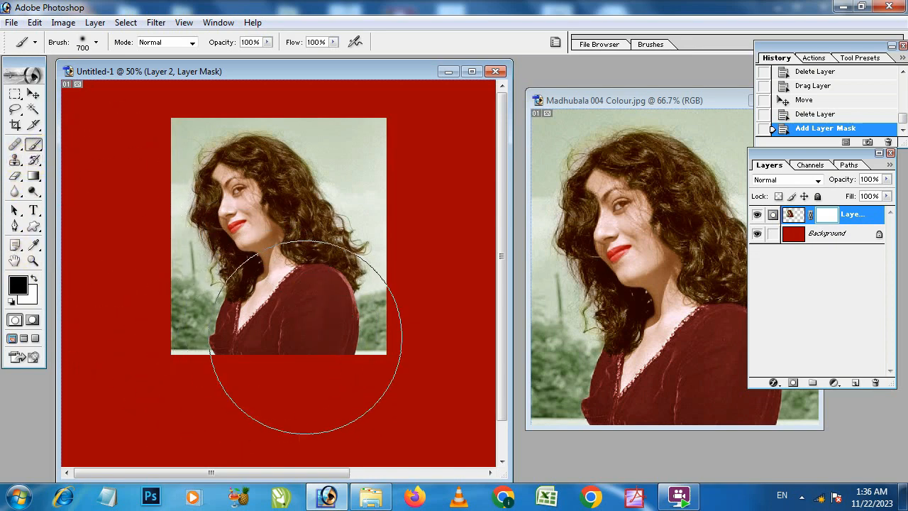
{"action": "mouse_move", "coordinate": [393, 371]}
{"action": "left_mouse_down"}
{"action": "mouse_move", "coordinate": [149, 371]}
{"action": "mouse_move", "coordinate": [475, 397]}
{"action": "mouse_move", "coordinate": [454, 405]}
{"action": "left_mouse_up"}
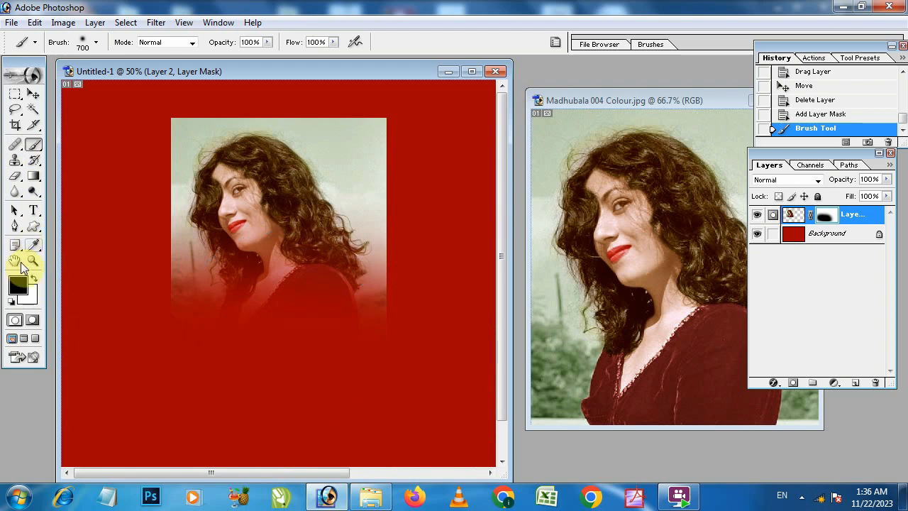
{"action": "left_click", "coordinate": [33, 279]}
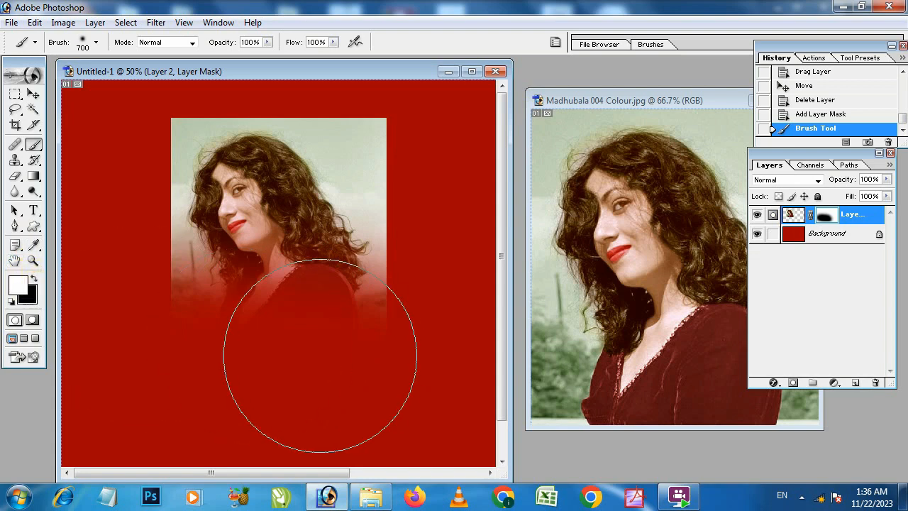
{"action": "mouse_move", "coordinate": [406, 359]}
{"action": "left_mouse_down"}
{"action": "mouse_move", "coordinate": [157, 339]}
{"action": "mouse_move", "coordinate": [351, 315]}
{"action": "mouse_move", "coordinate": [265, 349]}
{"action": "mouse_move", "coordinate": [196, 328]}
{"action": "mouse_move", "coordinate": [314, 348]}
{"action": "left_mouse_up"}
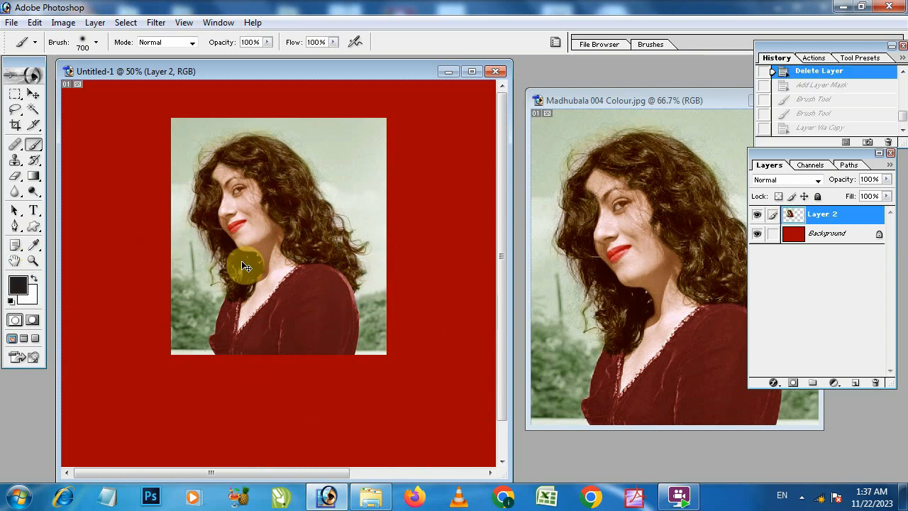
- Duplicate Layer 2 and desaturate the copy to make it black and white
{"action": "key", "text": "ctrl+j"}
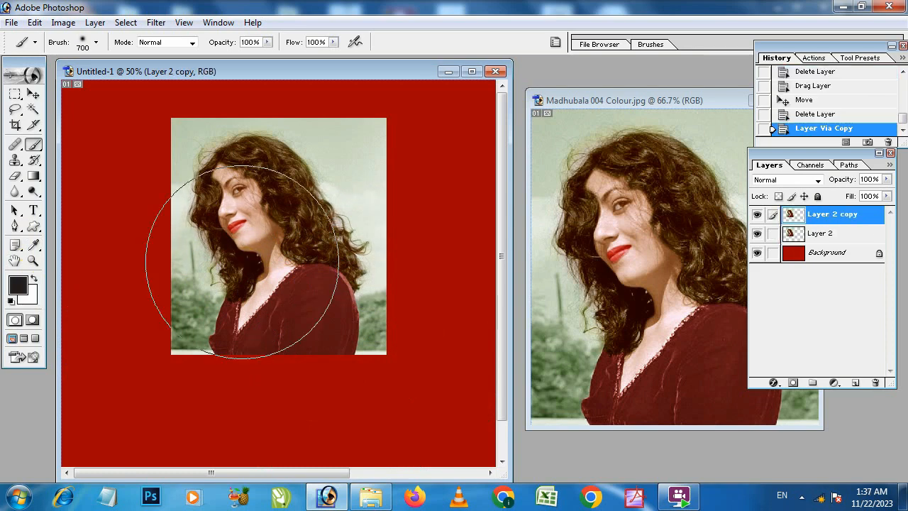
{"action": "key", "text": "v"}
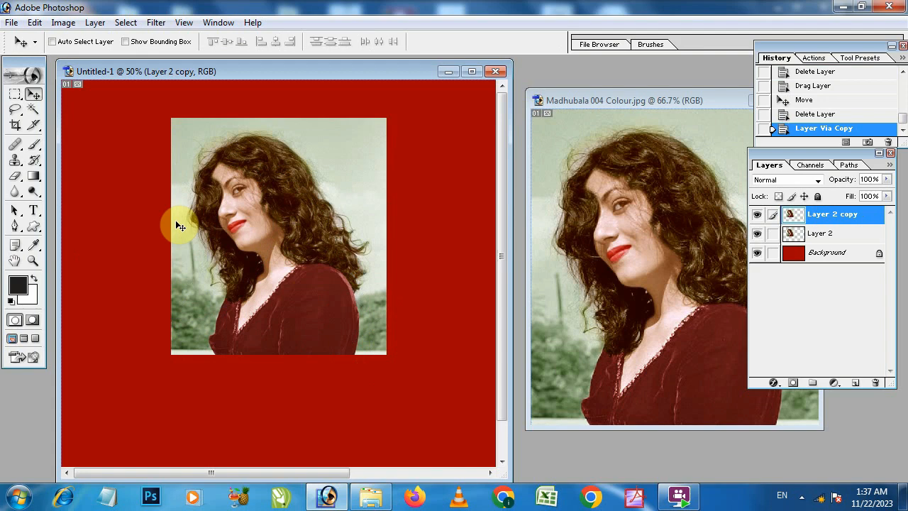
{"action": "key", "text": "ctrl+shift+u"}
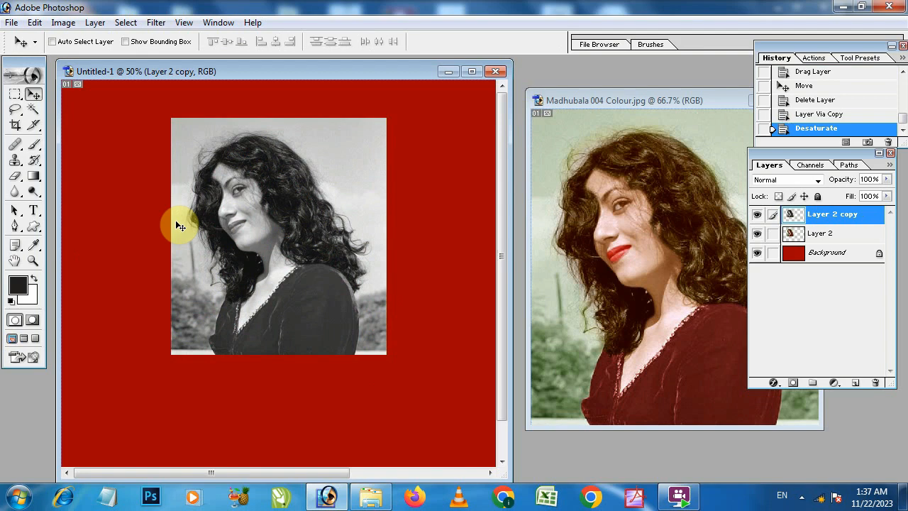
- Add a layer mask to the desaturated copy, try revealing colour on its left side with a black 700 px brush, and undo the stroke
{"action": "left_click", "coordinate": [792, 381]}
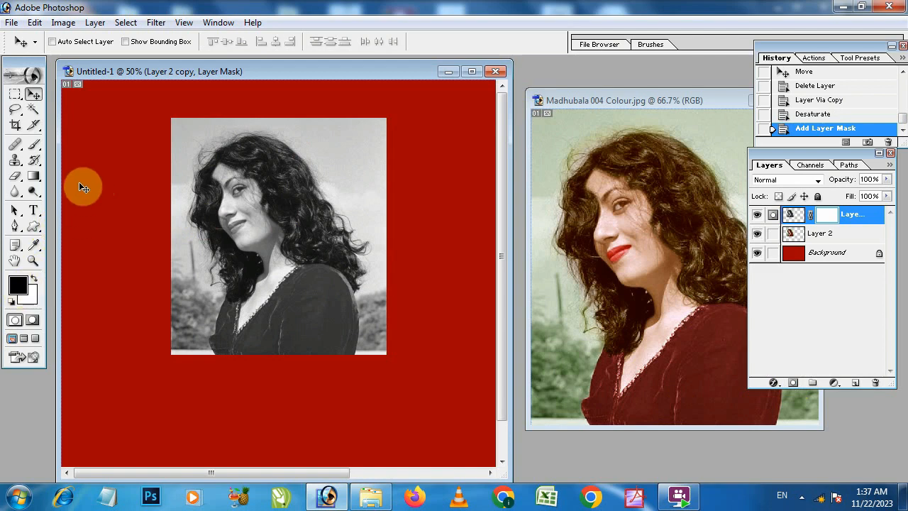
{"action": "left_click", "coordinate": [35, 145]}
{"action": "mouse_move", "coordinate": [179, 143]}
{"action": "left_mouse_down"}
{"action": "mouse_move", "coordinate": [173, 261]}
{"action": "mouse_move", "coordinate": [168, 373]}
{"action": "mouse_move", "coordinate": [220, 131]}
{"action": "mouse_move", "coordinate": [186, 380]}
{"action": "mouse_move", "coordinate": [183, 141]}
{"action": "mouse_move", "coordinate": [183, 290]}
{"action": "mouse_move", "coordinate": [165, 256]}
{"action": "left_mouse_up"}
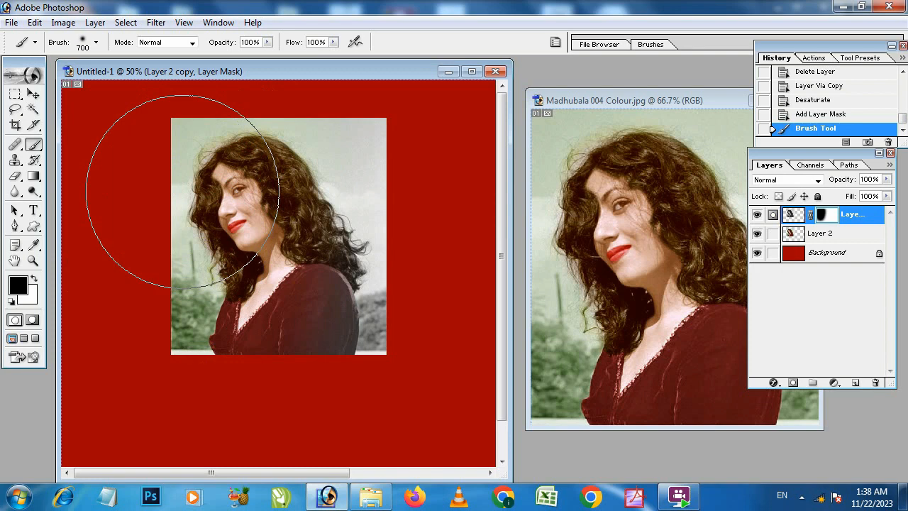
{"action": "key", "text": "ctrl+z"}
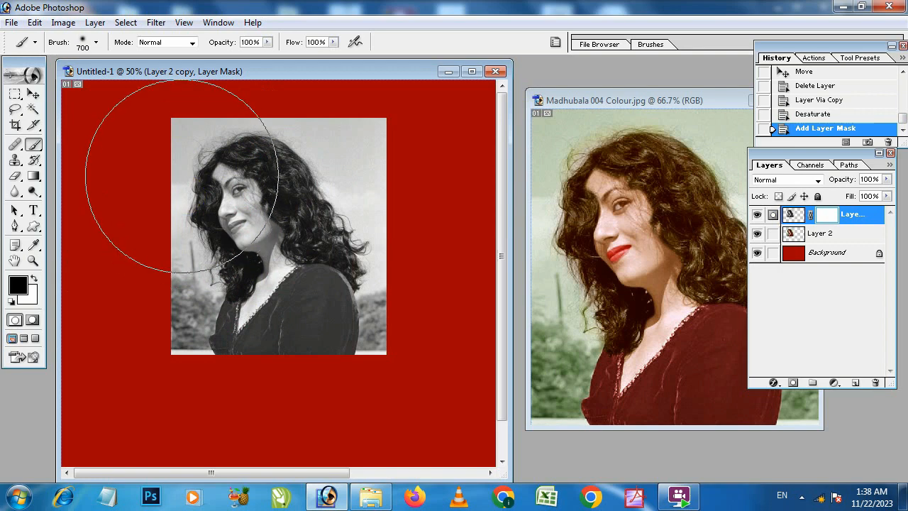
- Choose the hard round 9 px brush preset for painting on the layer mask
{"action": "left_click", "coordinate": [97, 44]}
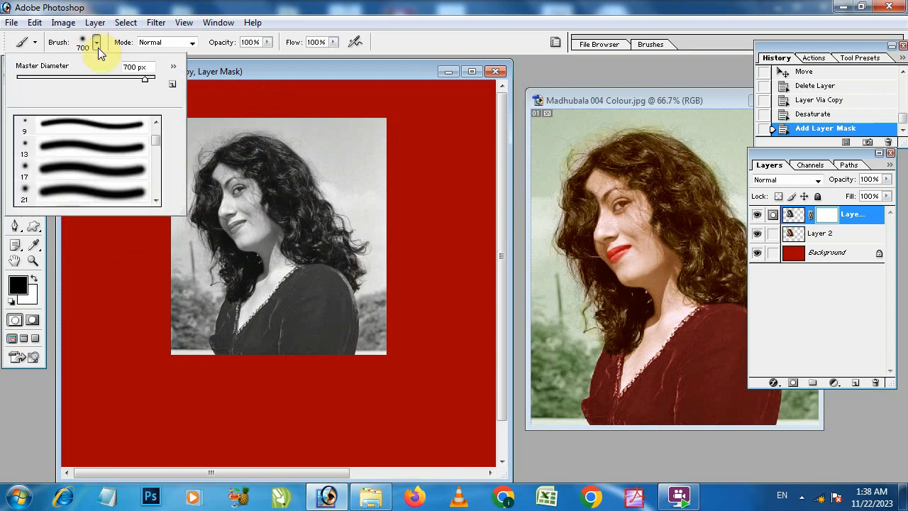
{"action": "left_click", "coordinate": [153, 139]}
{"action": "left_click_drag", "start_coordinate": [153, 140], "coordinate": [153, 128]}
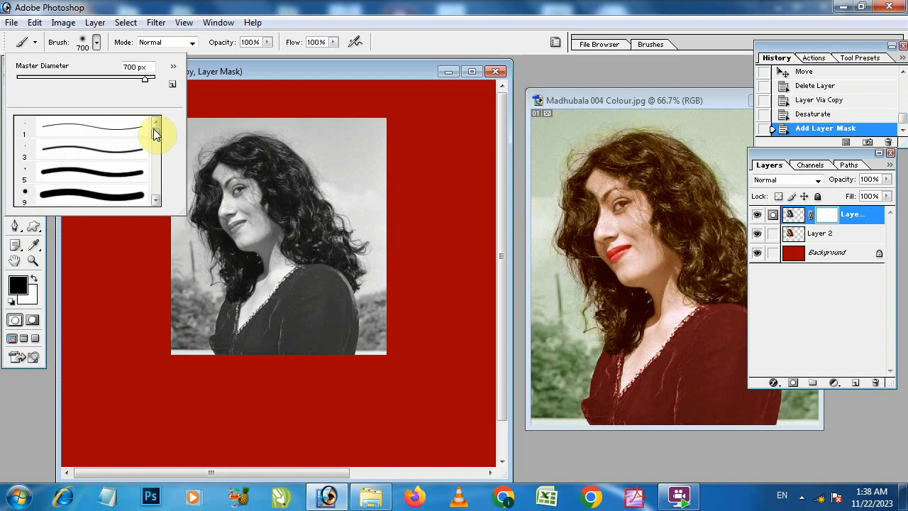
{"action": "left_click", "coordinate": [81, 192]}
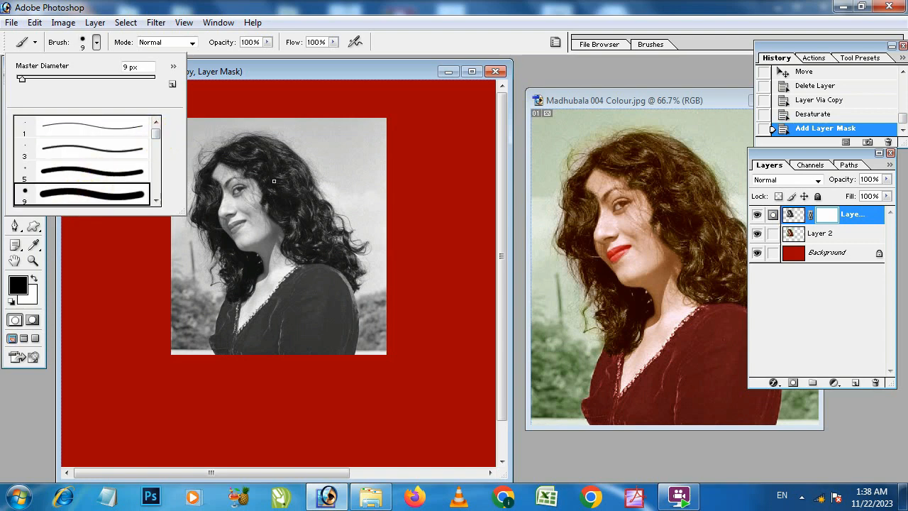
- Enlarge the hard brush to 80 px and paint black on the desaturated copy's mask to reveal colour across the whole portrait
{"action": "left_click", "coordinate": [337, 74]}
{"action": "key", "text": "bracketright"}
{"action": "key", "text": "bracketright"}
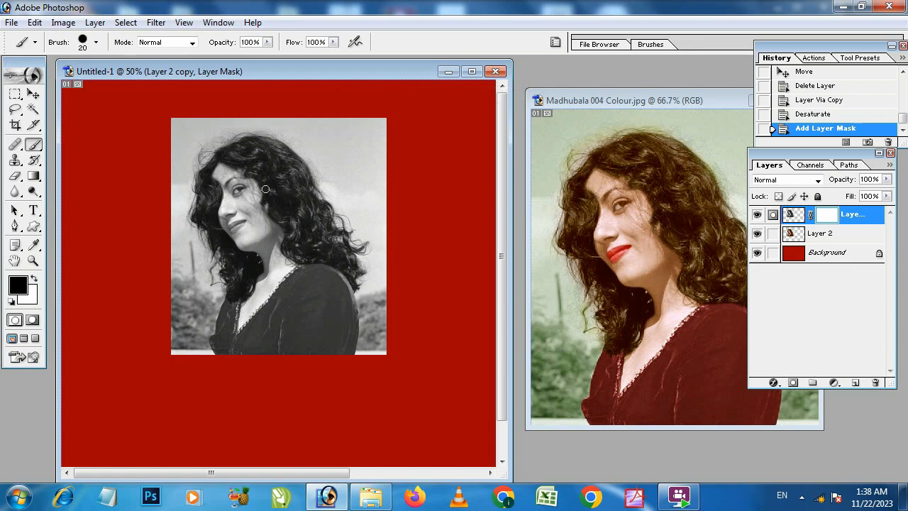
{"action": "key", "text": "bracketright"}
{"action": "key", "text": "bracketright"}
{"action": "key", "text": "bracketright"}
{"action": "key", "text": "bracketright"}
{"action": "key", "text": "bracketright"}
{"action": "key", "text": "bracketright"}
{"action": "mouse_move", "coordinate": [243, 356]}
{"action": "left_mouse_down"}
{"action": "mouse_move", "coordinate": [256, 136]}
{"action": "mouse_move", "coordinate": [243, 182]}
{"action": "mouse_move", "coordinate": [226, 410]}
{"action": "mouse_move", "coordinate": [222, 118]}
{"action": "left_mouse_up"}
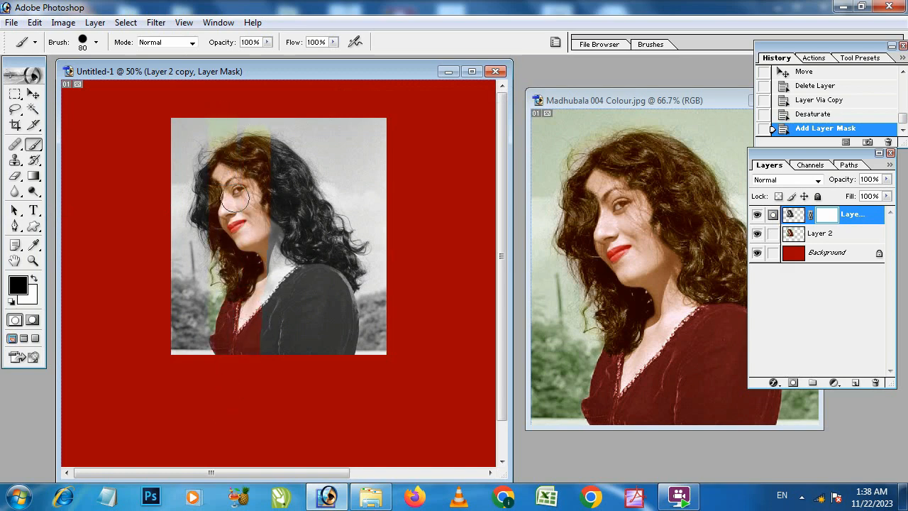
{"action": "mouse_move", "coordinate": [235, 197]}
{"action": "left_mouse_down"}
{"action": "mouse_move", "coordinate": [263, 375]}
{"action": "mouse_move", "coordinate": [280, 217]}
{"action": "mouse_move", "coordinate": [266, 152]}
{"action": "mouse_move", "coordinate": [309, 229]}
{"action": "mouse_move", "coordinate": [306, 350]}
{"action": "mouse_move", "coordinate": [371, 361]}
{"action": "mouse_move", "coordinate": [348, 315]}
{"action": "mouse_move", "coordinate": [350, 266]}
{"action": "mouse_move", "coordinate": [340, 324]}
{"action": "left_mouse_up"}
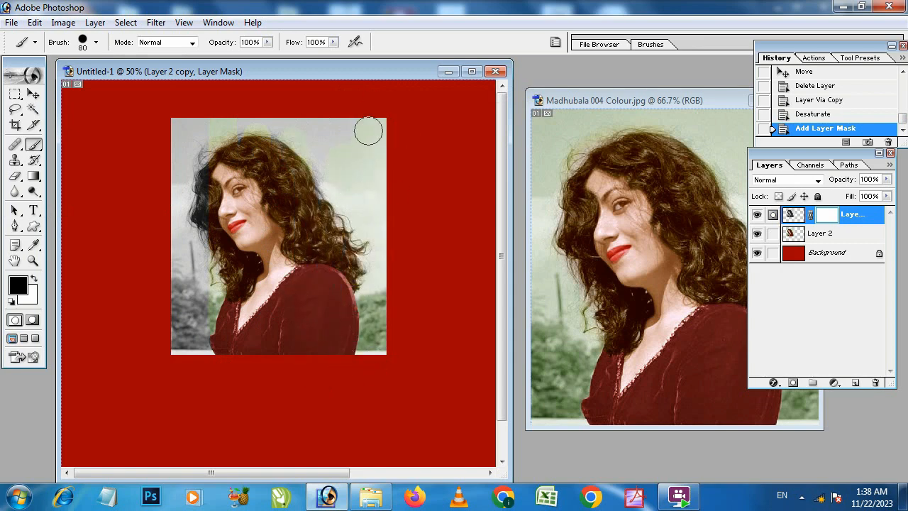
{"action": "mouse_move", "coordinate": [368, 130]}
{"action": "left_mouse_down"}
{"action": "mouse_move", "coordinate": [284, 195]}
{"action": "mouse_move", "coordinate": [269, 124]}
{"action": "mouse_move", "coordinate": [263, 159]}
{"action": "mouse_move", "coordinate": [181, 172]}
{"action": "mouse_move", "coordinate": [169, 156]}
{"action": "mouse_move", "coordinate": [181, 124]}
{"action": "left_mouse_up"}
{"action": "mouse_move", "coordinate": [171, 290]}
{"action": "left_mouse_down"}
{"action": "mouse_move", "coordinate": [216, 309]}
{"action": "mouse_move", "coordinate": [205, 371]}
{"action": "mouse_move", "coordinate": [237, 270]}
{"action": "left_mouse_up"}
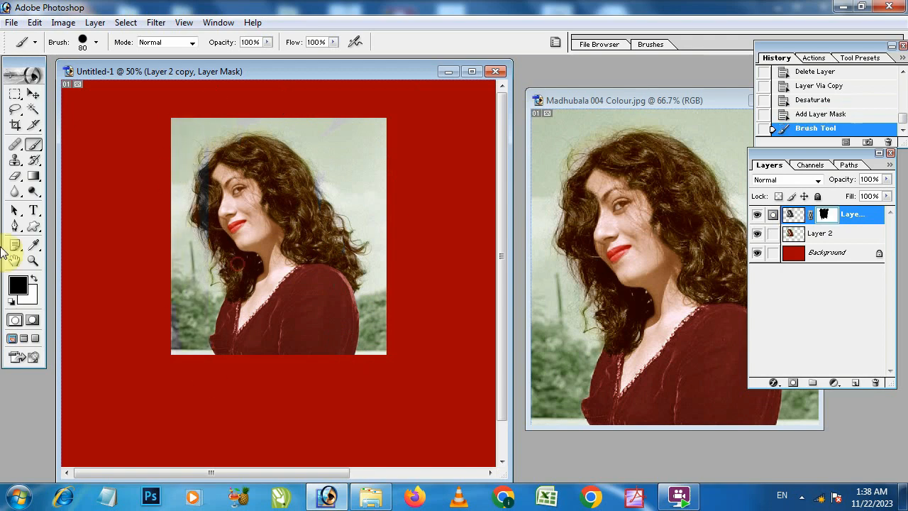
- Paint white on the copy's layer mask with the 80 px brush to bring back the black-and-white portrait
{"action": "left_click", "coordinate": [32, 277]}
{"action": "mouse_move", "coordinate": [294, 278]}
{"action": "left_mouse_down"}
{"action": "mouse_move", "coordinate": [304, 373]}
{"action": "mouse_move", "coordinate": [319, 253]}
{"action": "mouse_move", "coordinate": [347, 377]}
{"action": "mouse_move", "coordinate": [377, 209]}
{"action": "mouse_move", "coordinate": [351, 296]}
{"action": "mouse_move", "coordinate": [370, 239]}
{"action": "mouse_move", "coordinate": [371, 130]}
{"action": "mouse_move", "coordinate": [361, 206]}
{"action": "mouse_move", "coordinate": [389, 336]}
{"action": "mouse_move", "coordinate": [339, 170]}
{"action": "mouse_move", "coordinate": [321, 192]}
{"action": "mouse_move", "coordinate": [320, 121]}
{"action": "mouse_move", "coordinate": [298, 116]}
{"action": "mouse_move", "coordinate": [284, 134]}
{"action": "mouse_move", "coordinate": [297, 273]}
{"action": "mouse_move", "coordinate": [276, 352]}
{"action": "mouse_move", "coordinate": [276, 283]}
{"action": "mouse_move", "coordinate": [265, 314]}
{"action": "mouse_move", "coordinate": [248, 91]}
{"action": "mouse_move", "coordinate": [238, 112]}
{"action": "mouse_move", "coordinate": [237, 240]}
{"action": "mouse_move", "coordinate": [224, 248]}
{"action": "mouse_move", "coordinate": [220, 237]}
{"action": "mouse_move", "coordinate": [206, 146]}
{"action": "mouse_move", "coordinate": [179, 196]}
{"action": "mouse_move", "coordinate": [219, 153]}
{"action": "mouse_move", "coordinate": [170, 166]}
{"action": "mouse_move", "coordinate": [180, 261]}
{"action": "mouse_move", "coordinate": [204, 247]}
{"action": "mouse_move", "coordinate": [233, 370]}
{"action": "mouse_move", "coordinate": [257, 329]}
{"action": "mouse_move", "coordinate": [280, 237]}
{"action": "mouse_move", "coordinate": [338, 218]}
{"action": "mouse_move", "coordinate": [285, 319]}
{"action": "left_mouse_up"}
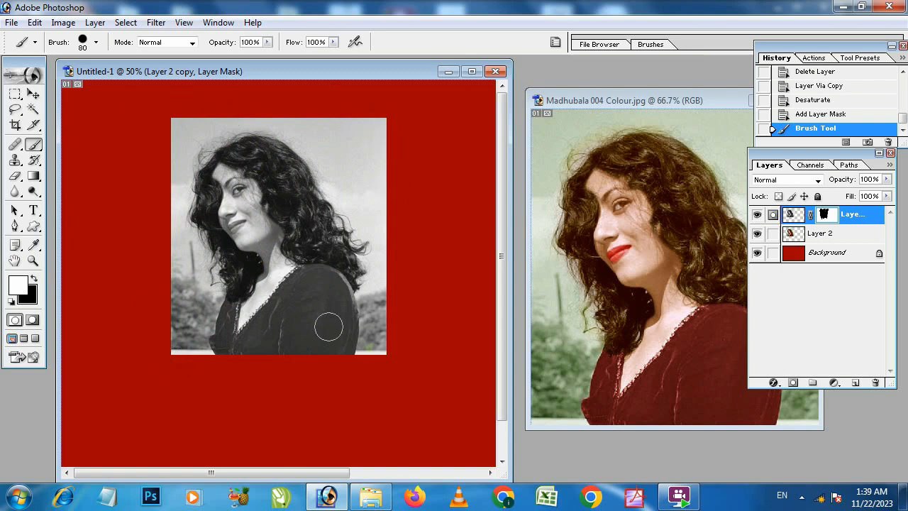
{"action": "left_click_drag", "start_coordinate": [329, 326], "coordinate": [290, 328]}
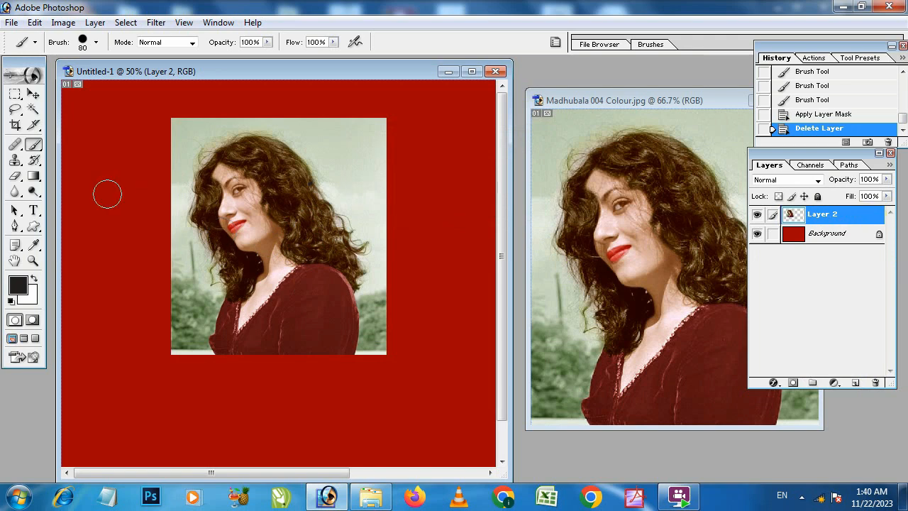
- Erase the lower part of the portrait directly on Layer 2 with a soft 500 px eraser
{"action": "left_click", "coordinate": [16, 178]}
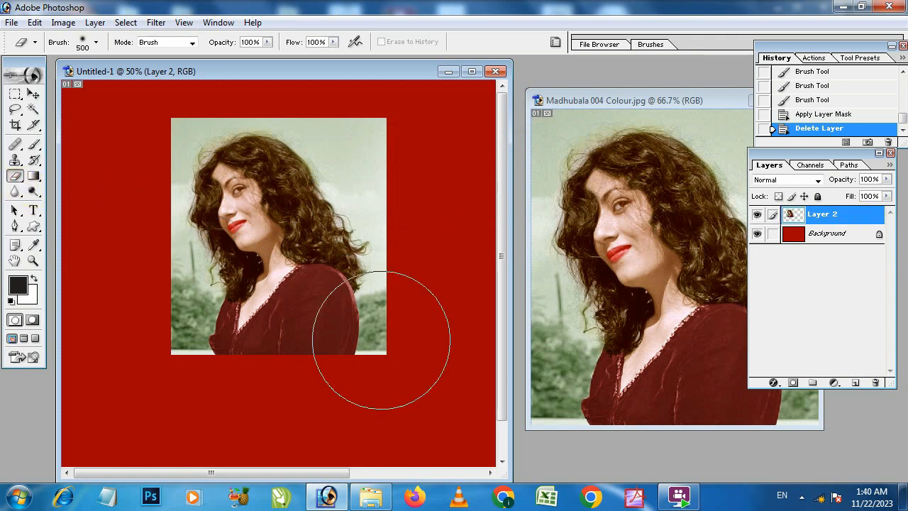
{"action": "mouse_move", "coordinate": [375, 385]}
{"action": "left_mouse_down"}
{"action": "mouse_move", "coordinate": [304, 365]}
{"action": "mouse_move", "coordinate": [162, 367]}
{"action": "mouse_move", "coordinate": [435, 385]}
{"action": "mouse_move", "coordinate": [322, 376]}
{"action": "left_mouse_up"}
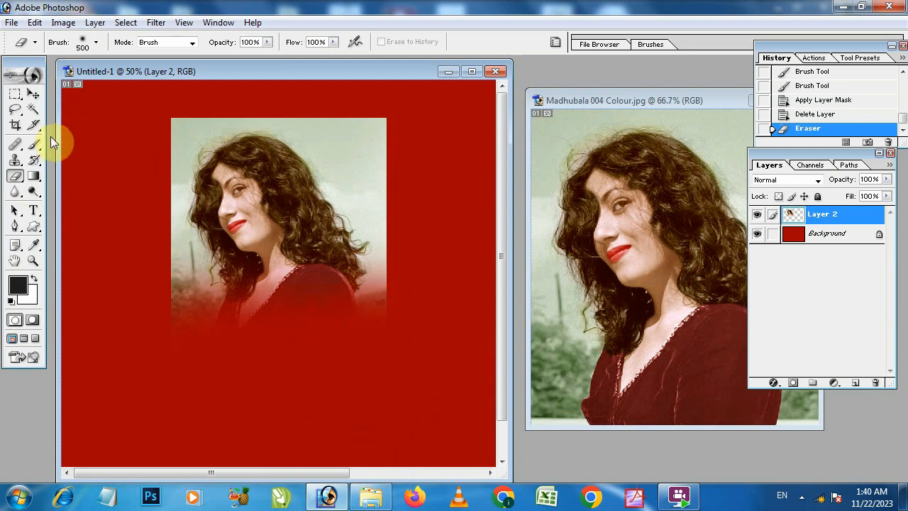
{"action": "left_click", "coordinate": [33, 93]}
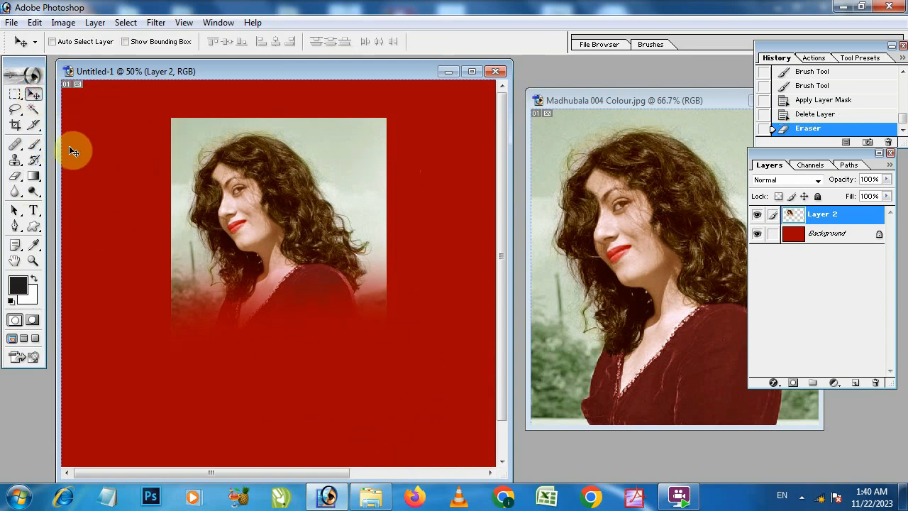
- Try restoring the erased area by painting on Layer 2 with dark and white 80 px brush strokes, then undo the strokes and the erasure
{"action": "left_click", "coordinate": [33, 144]}
{"action": "mouse_move", "coordinate": [262, 248]}
{"action": "left_mouse_down"}
{"action": "mouse_move", "coordinate": [238, 194]}
{"action": "mouse_move", "coordinate": [306, 282]}
{"action": "mouse_move", "coordinate": [236, 154]}
{"action": "mouse_move", "coordinate": [168, 174]}
{"action": "mouse_move", "coordinate": [395, 248]}
{"action": "mouse_move", "coordinate": [406, 235]}
{"action": "mouse_move", "coordinate": [163, 238]}
{"action": "mouse_move", "coordinate": [193, 296]}
{"action": "mouse_move", "coordinate": [336, 263]}
{"action": "left_mouse_up"}
{"action": "key", "text": "ctrl+z"}
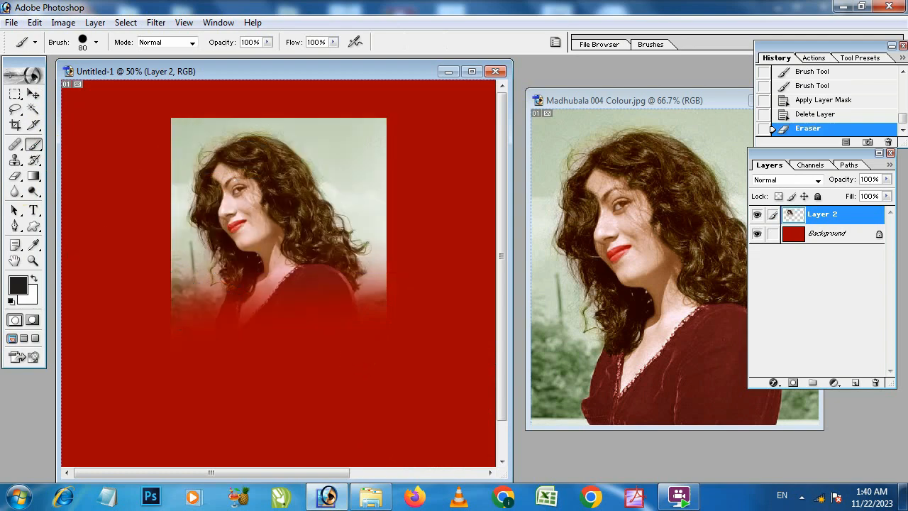
{"action": "left_click", "coordinate": [31, 276]}
{"action": "mouse_move", "coordinate": [299, 251]}
{"action": "left_mouse_down"}
{"action": "mouse_move", "coordinate": [215, 181]}
{"action": "mouse_move", "coordinate": [261, 248]}
{"action": "mouse_move", "coordinate": [312, 242]}
{"action": "mouse_move", "coordinate": [259, 131]}
{"action": "mouse_move", "coordinate": [301, 245]}
{"action": "mouse_move", "coordinate": [383, 242]}
{"action": "mouse_move", "coordinate": [118, 138]}
{"action": "mouse_move", "coordinate": [273, 287]}
{"action": "mouse_move", "coordinate": [409, 276]}
{"action": "mouse_move", "coordinate": [444, 132]}
{"action": "mouse_move", "coordinate": [330, 155]}
{"action": "left_mouse_up"}
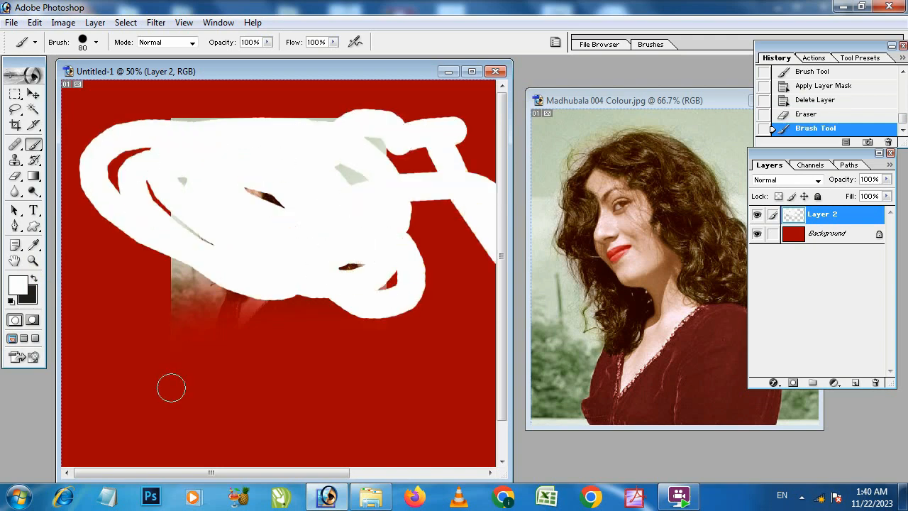
{"action": "key", "text": "ctrl+z"}
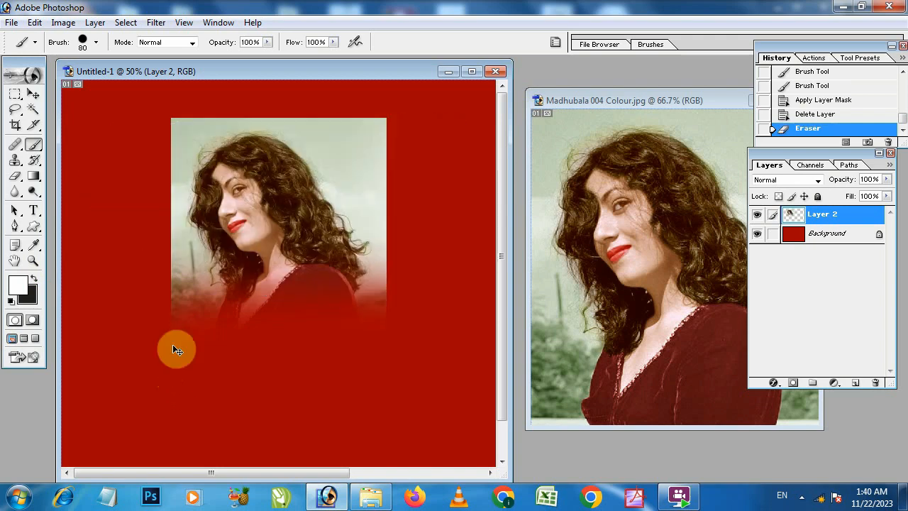
{"action": "key", "text": "ctrl+alt+z"}
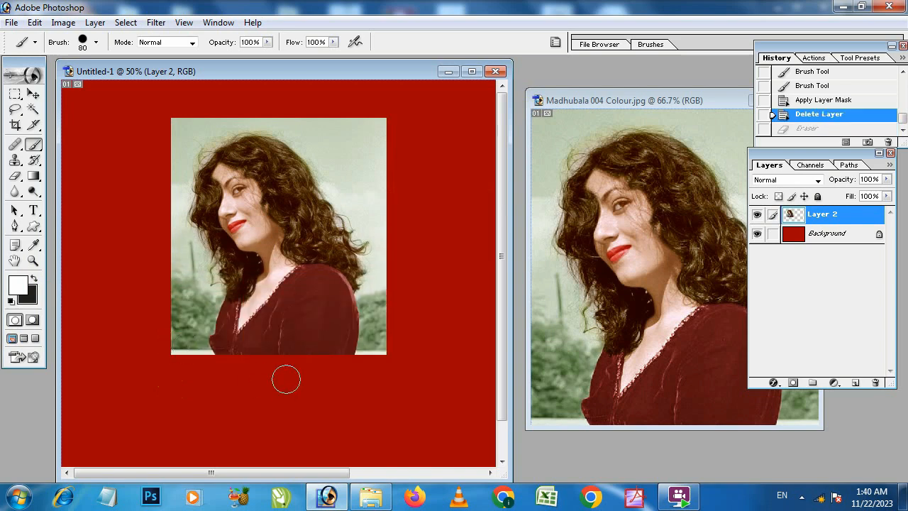
- Mask Layer 2, painting nearly the whole portrait out with black and back in with white using the hard 80 px brush
{"action": "left_click", "coordinate": [792, 384]}
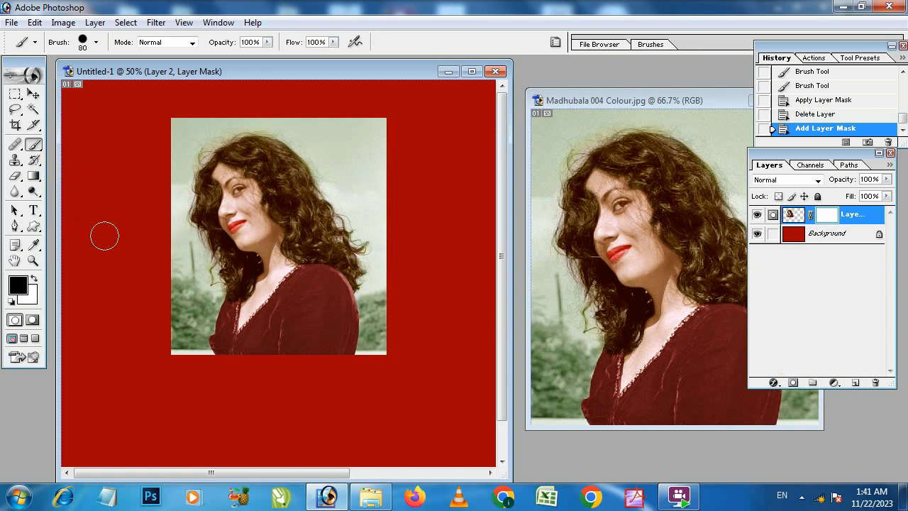
{"action": "mouse_move", "coordinate": [397, 358]}
{"action": "left_mouse_down"}
{"action": "mouse_move", "coordinate": [198, 332]}
{"action": "mouse_move", "coordinate": [282, 316]}
{"action": "mouse_move", "coordinate": [182, 302]}
{"action": "mouse_move", "coordinate": [306, 207]}
{"action": "mouse_move", "coordinate": [222, 175]}
{"action": "mouse_move", "coordinate": [325, 155]}
{"action": "mouse_move", "coordinate": [346, 225]}
{"action": "mouse_move", "coordinate": [216, 161]}
{"action": "mouse_move", "coordinate": [280, 125]}
{"action": "mouse_move", "coordinate": [390, 266]}
{"action": "mouse_move", "coordinate": [221, 238]}
{"action": "mouse_move", "coordinate": [202, 119]}
{"action": "mouse_move", "coordinate": [275, 109]}
{"action": "mouse_move", "coordinate": [368, 198]}
{"action": "mouse_move", "coordinate": [340, 161]}
{"action": "mouse_move", "coordinate": [387, 141]}
{"action": "mouse_move", "coordinate": [363, 182]}
{"action": "mouse_move", "coordinate": [316, 140]}
{"action": "mouse_move", "coordinate": [103, 150]}
{"action": "mouse_move", "coordinate": [236, 226]}
{"action": "mouse_move", "coordinate": [132, 183]}
{"action": "mouse_move", "coordinate": [351, 399]}
{"action": "mouse_move", "coordinate": [491, 367]}
{"action": "mouse_move", "coordinate": [365, 225]}
{"action": "mouse_move", "coordinate": [193, 158]}
{"action": "mouse_move", "coordinate": [312, 123]}
{"action": "mouse_move", "coordinate": [319, 98]}
{"action": "mouse_move", "coordinate": [378, 122]}
{"action": "mouse_move", "coordinate": [379, 141]}
{"action": "mouse_move", "coordinate": [237, 253]}
{"action": "mouse_move", "coordinate": [212, 285]}
{"action": "mouse_move", "coordinate": [160, 286]}
{"action": "mouse_move", "coordinate": [216, 350]}
{"action": "mouse_move", "coordinate": [203, 341]}
{"action": "mouse_move", "coordinate": [246, 331]}
{"action": "left_mouse_up"}
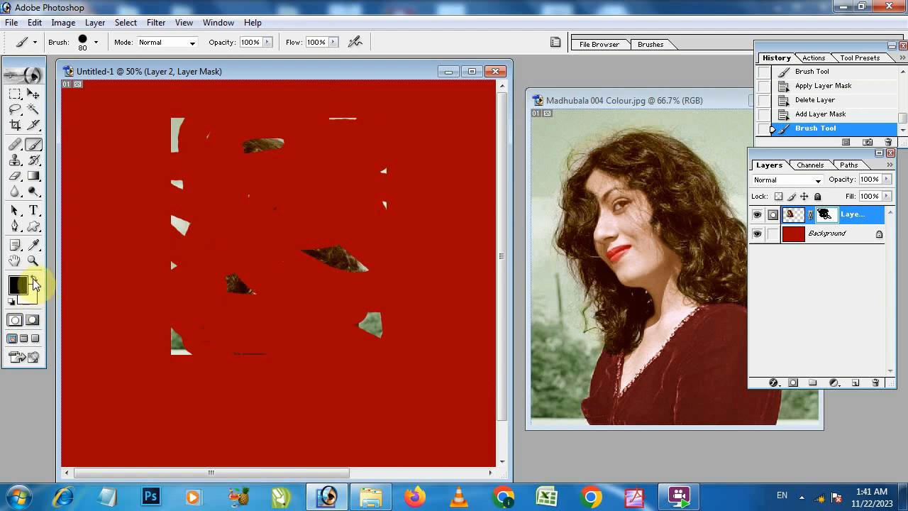
{"action": "left_click", "coordinate": [34, 280]}
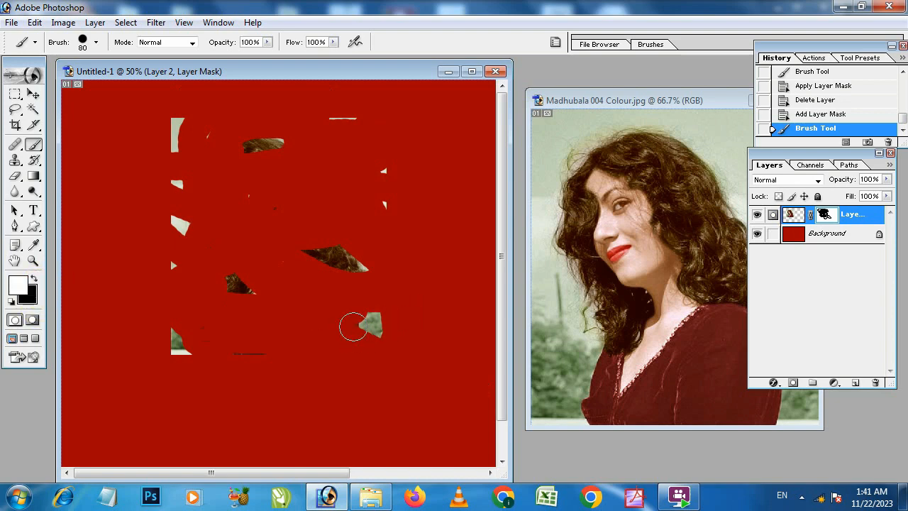
{"action": "mouse_move", "coordinate": [372, 324]}
{"action": "left_mouse_down"}
{"action": "mouse_move", "coordinate": [339, 219]}
{"action": "mouse_move", "coordinate": [294, 198]}
{"action": "mouse_move", "coordinate": [323, 213]}
{"action": "mouse_move", "coordinate": [283, 253]}
{"action": "mouse_move", "coordinate": [312, 235]}
{"action": "mouse_move", "coordinate": [252, 206]}
{"action": "mouse_move", "coordinate": [261, 149]}
{"action": "mouse_move", "coordinate": [329, 186]}
{"action": "mouse_move", "coordinate": [310, 178]}
{"action": "mouse_move", "coordinate": [309, 156]}
{"action": "left_mouse_up"}
{"action": "mouse_move", "coordinate": [359, 138]}
{"action": "left_mouse_down"}
{"action": "mouse_move", "coordinate": [381, 151]}
{"action": "mouse_move", "coordinate": [348, 240]}
{"action": "mouse_move", "coordinate": [362, 313]}
{"action": "mouse_move", "coordinate": [377, 266]}
{"action": "mouse_move", "coordinate": [383, 120]}
{"action": "left_mouse_up"}
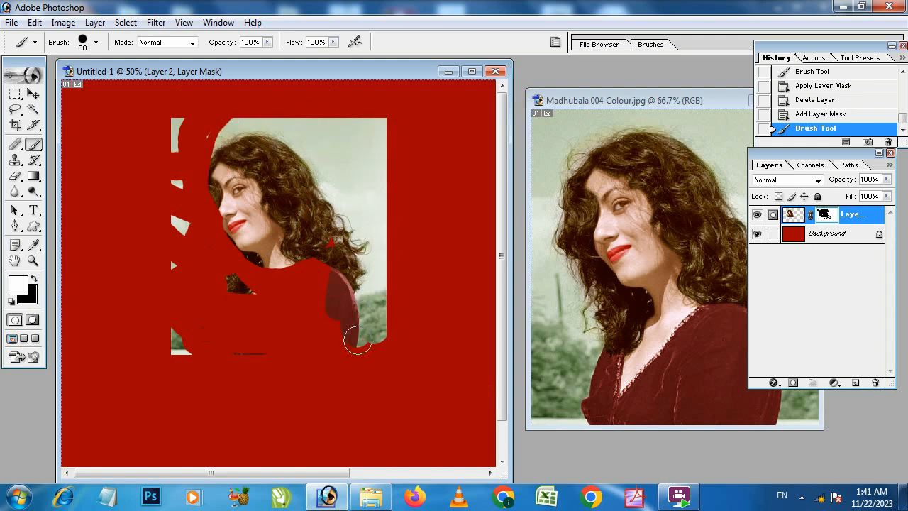
{"action": "left_click_drag", "start_coordinate": [356, 341], "coordinate": [381, 335]}
{"action": "mouse_move", "coordinate": [318, 327]}
{"action": "left_mouse_down"}
{"action": "mouse_move", "coordinate": [326, 255]}
{"action": "mouse_move", "coordinate": [372, 326]}
{"action": "mouse_move", "coordinate": [371, 355]}
{"action": "mouse_move", "coordinate": [368, 333]}
{"action": "mouse_move", "coordinate": [342, 334]}
{"action": "mouse_move", "coordinate": [310, 319]}
{"action": "mouse_move", "coordinate": [310, 214]}
{"action": "mouse_move", "coordinate": [312, 341]}
{"action": "left_mouse_up"}
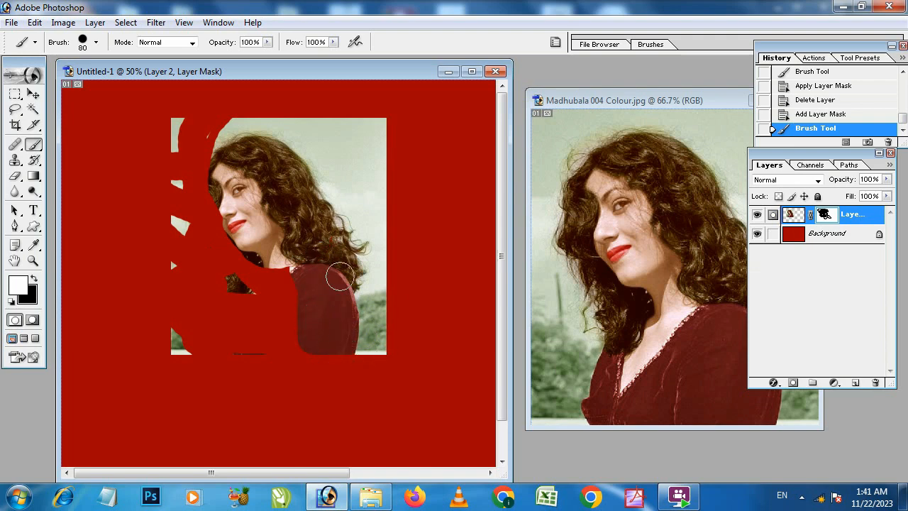
{"action": "mouse_move", "coordinate": [339, 276]}
{"action": "left_mouse_down"}
{"action": "mouse_move", "coordinate": [263, 275]}
{"action": "mouse_move", "coordinate": [248, 231]}
{"action": "mouse_move", "coordinate": [257, 126]}
{"action": "mouse_move", "coordinate": [241, 138]}
{"action": "mouse_move", "coordinate": [247, 131]}
{"action": "mouse_move", "coordinate": [187, 124]}
{"action": "left_mouse_up"}
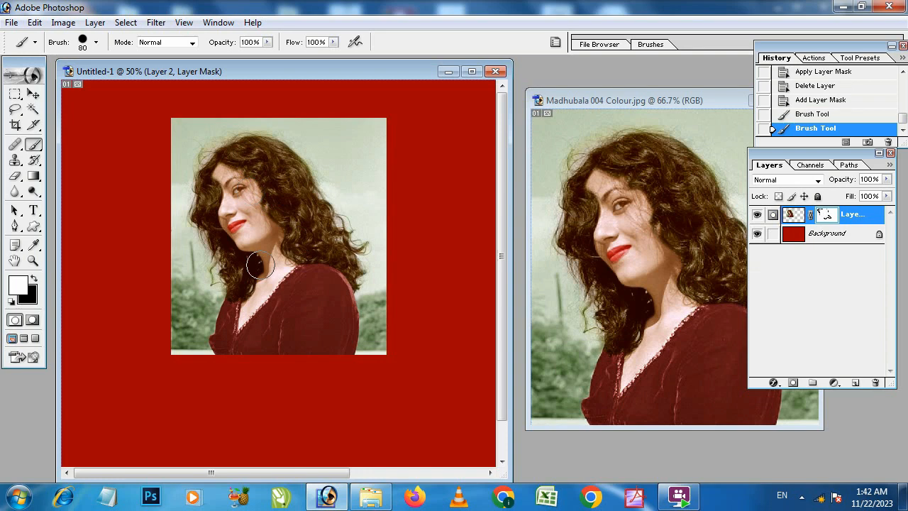
- Delete Layer 2 together with its mask, leaving only the red background, and reposition the Untitled-1 document window
{"action": "left_click", "coordinate": [865, 215]}
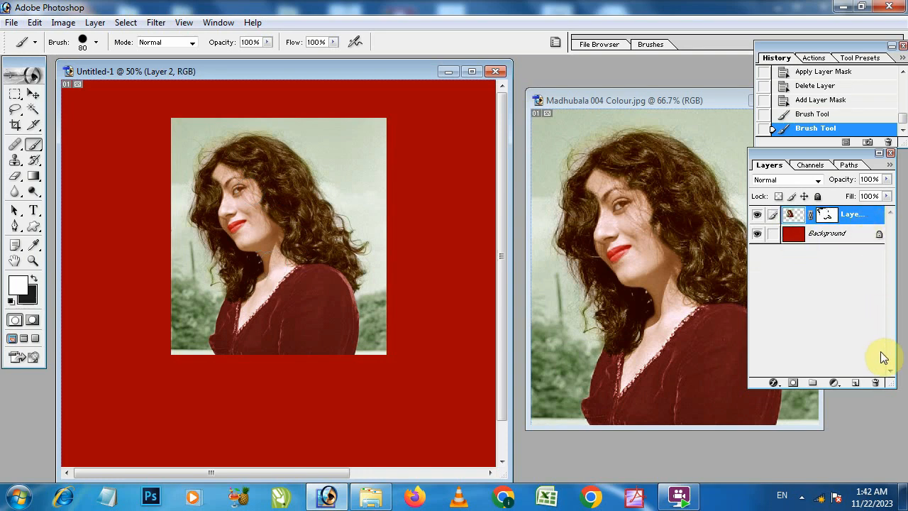
{"action": "left_click", "coordinate": [875, 382]}
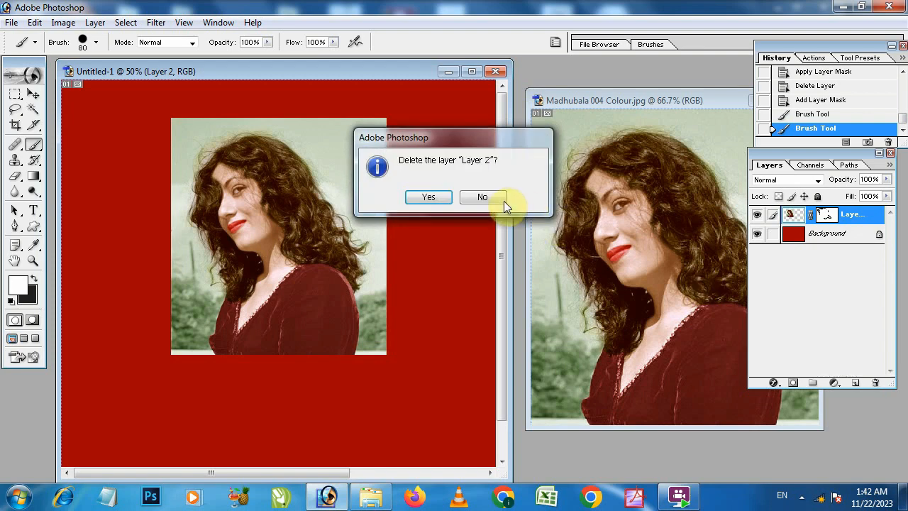
{"action": "left_click", "coordinate": [422, 197]}
{"action": "left_click_drag", "start_coordinate": [213, 69], "coordinate": [231, 84]}
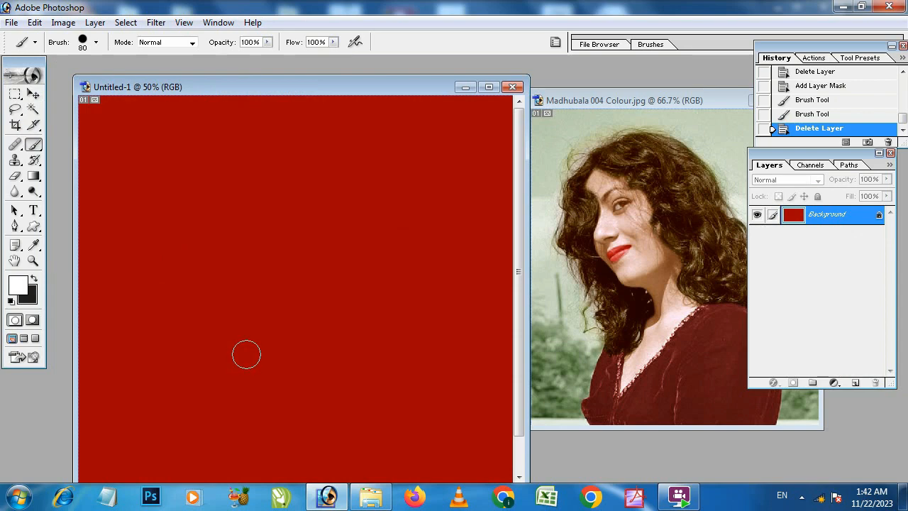
- Copy a freehand flower-shaped lasso area of the red background to a new layer and load that layer's outline as a selection
{"action": "key", "text": "l"}
{"action": "mouse_move", "coordinate": [195, 260]}
{"action": "left_mouse_down"}
{"action": "mouse_move", "coordinate": [220, 213]}
{"action": "mouse_move", "coordinate": [242, 254]}
{"action": "mouse_move", "coordinate": [254, 234]}
{"action": "mouse_move", "coordinate": [309, 233]}
{"action": "mouse_move", "coordinate": [322, 267]}
{"action": "mouse_move", "coordinate": [303, 285]}
{"action": "mouse_move", "coordinate": [328, 280]}
{"action": "mouse_move", "coordinate": [343, 292]}
{"action": "mouse_move", "coordinate": [348, 326]}
{"action": "mouse_move", "coordinate": [326, 347]}
{"action": "mouse_move", "coordinate": [300, 336]}
{"action": "mouse_move", "coordinate": [297, 369]}
{"action": "mouse_move", "coordinate": [258, 373]}
{"action": "mouse_move", "coordinate": [234, 336]}
{"action": "mouse_move", "coordinate": [199, 364]}
{"action": "mouse_move", "coordinate": [164, 324]}
{"action": "mouse_move", "coordinate": [200, 314]}
{"action": "mouse_move", "coordinate": [152, 281]}
{"action": "mouse_move", "coordinate": [153, 243]}
{"action": "mouse_move", "coordinate": [196, 265]}
{"action": "left_mouse_up"}
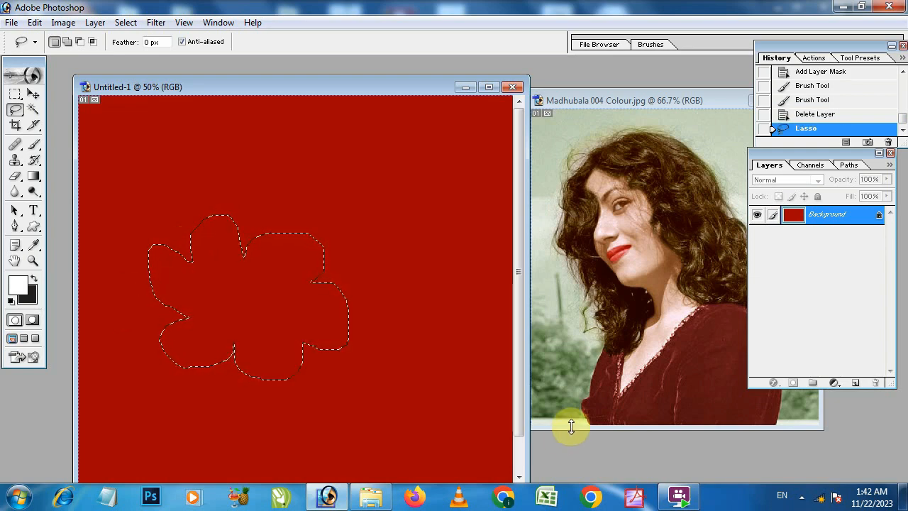
{"action": "key", "text": "ctrl+j"}
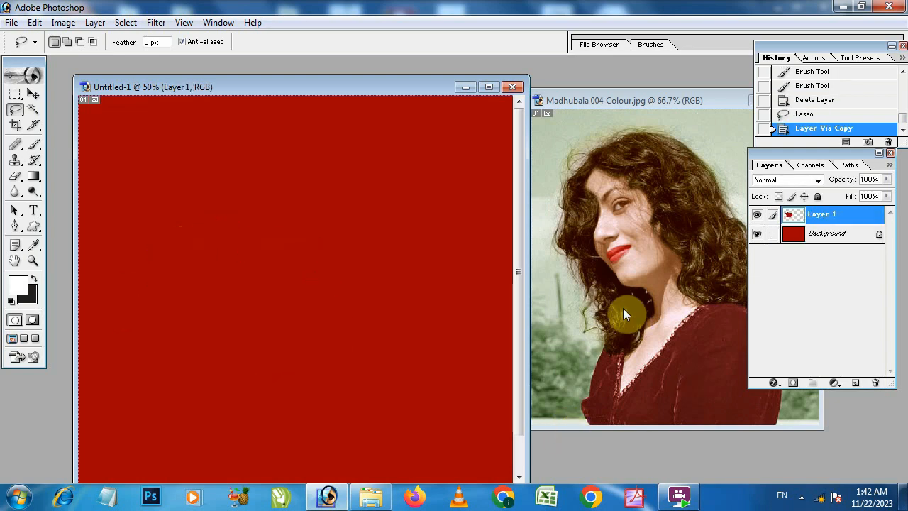
{"action": "left_click", "coordinate": [790, 214], "text": "ctrl"}
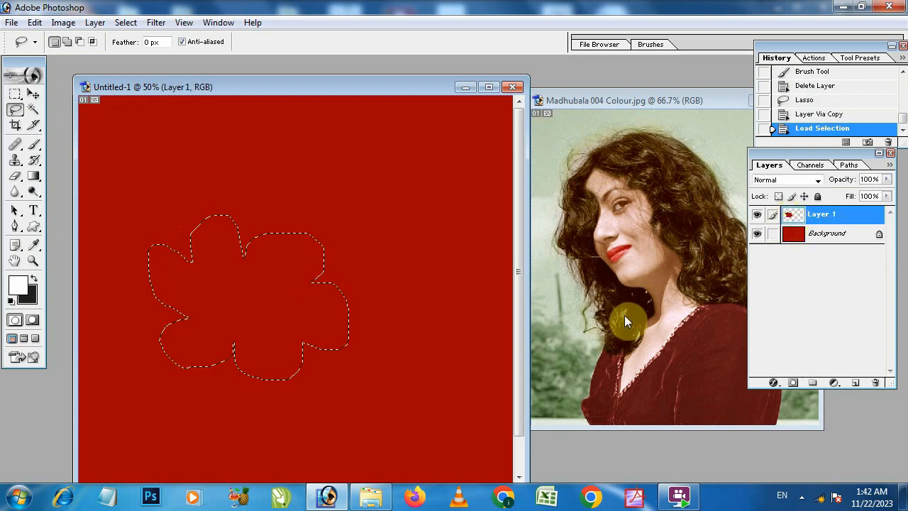
- Copy the whole Madhubala 004 Colour.jpg image and paste it into the flower-shaped selection in Untitled-1 with Paste Into
{"action": "left_click", "coordinate": [654, 101]}
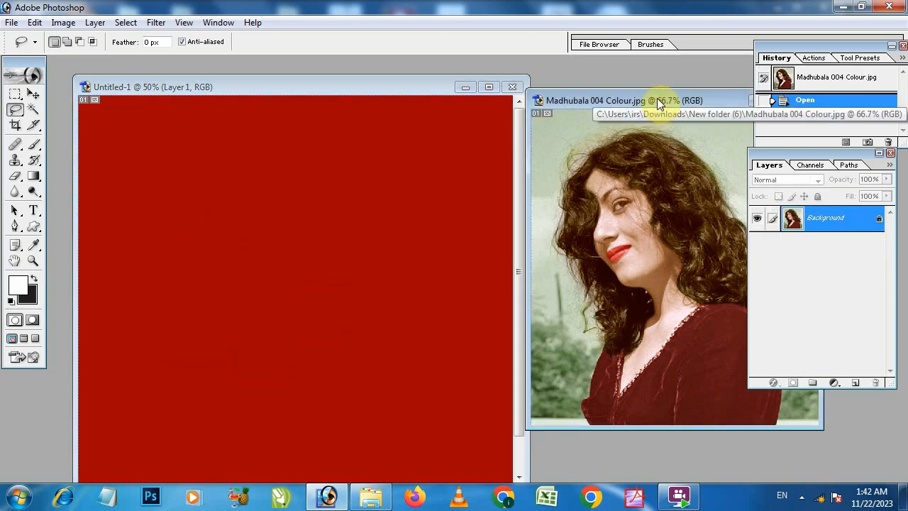
{"action": "key", "text": "ctrl+a"}
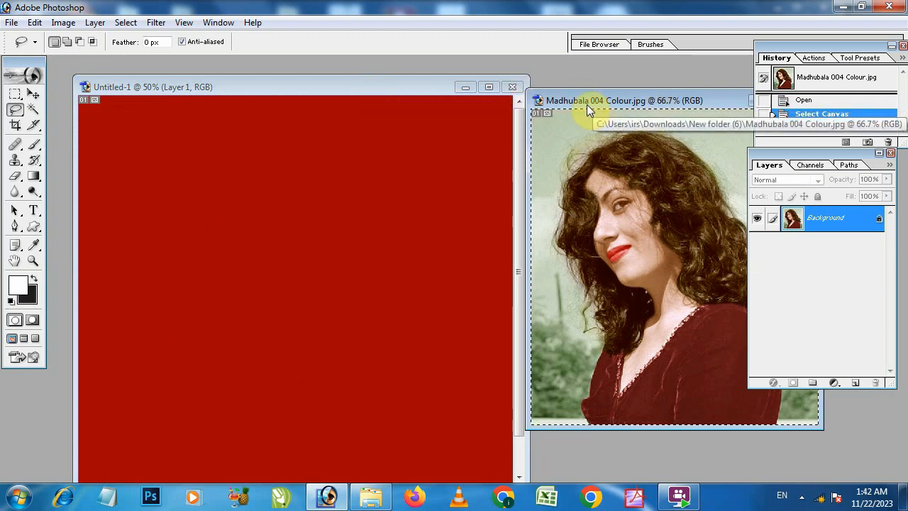
{"action": "left_click", "coordinate": [374, 85]}
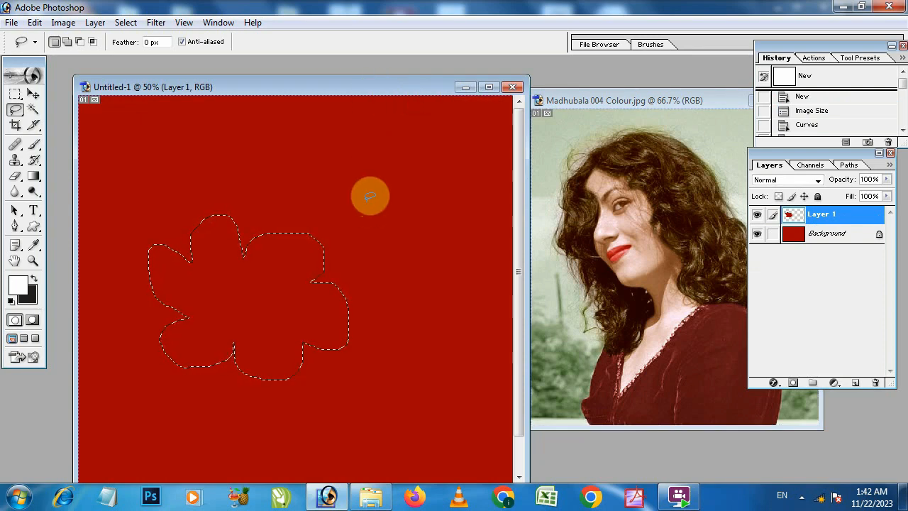
{"action": "left_click", "coordinate": [34, 22]}
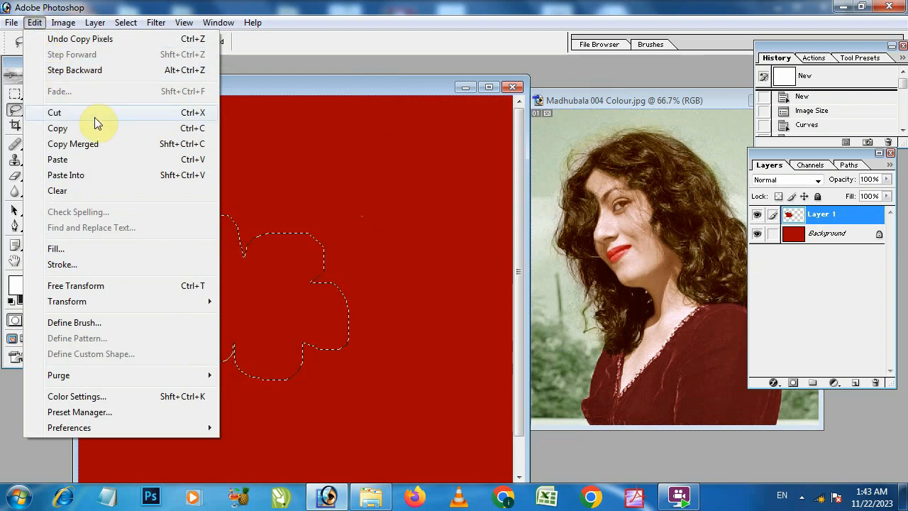
{"action": "left_click", "coordinate": [185, 176]}
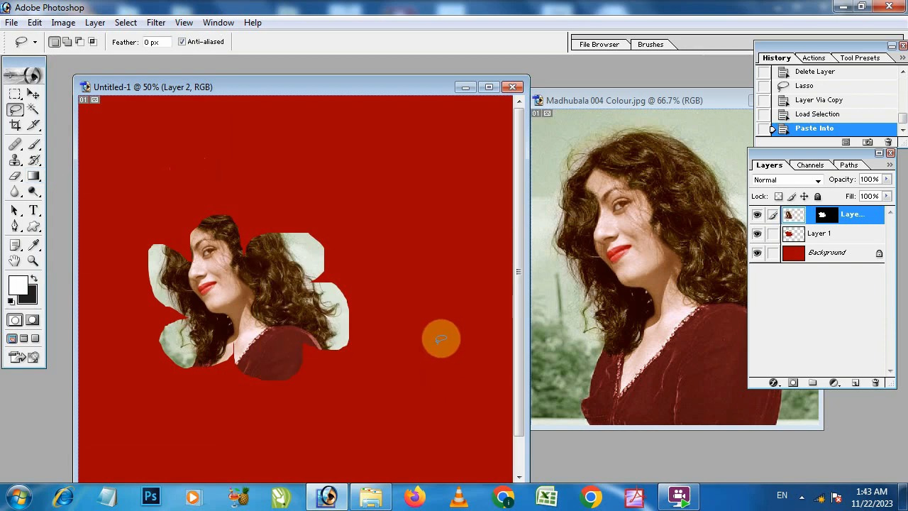
{"action": "left_click_drag", "start_coordinate": [360, 93], "coordinate": [406, 89]}
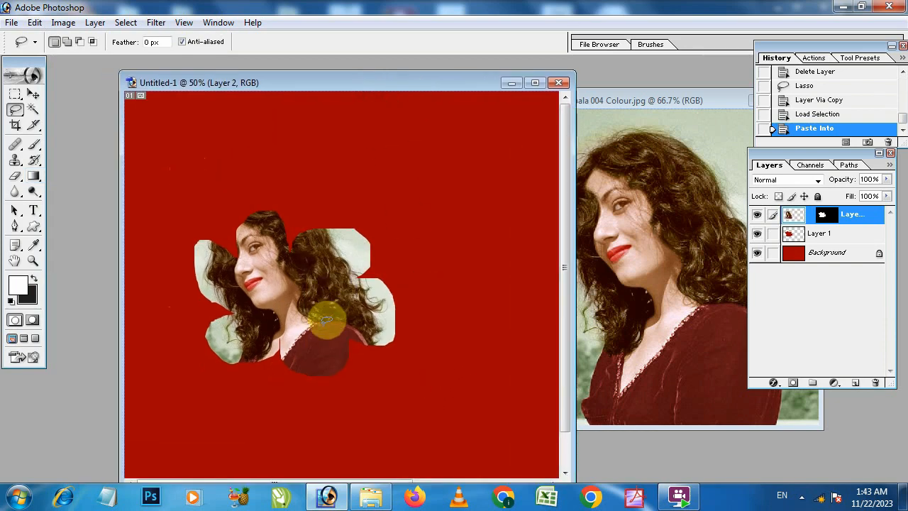
- Hide Layer 1 and shift the pasted portrait up and to the left inside its flower-shaped mask
{"action": "left_click", "coordinate": [32, 92]}
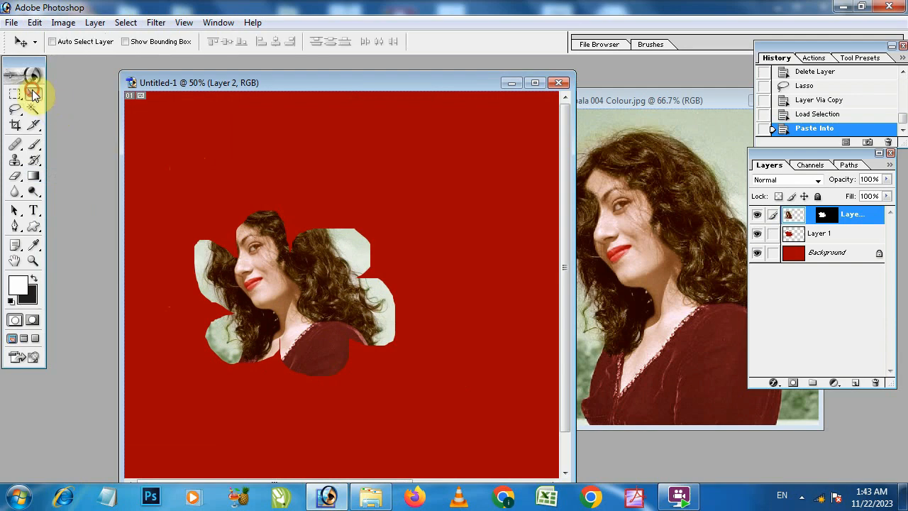
{"action": "left_click", "coordinate": [756, 216]}
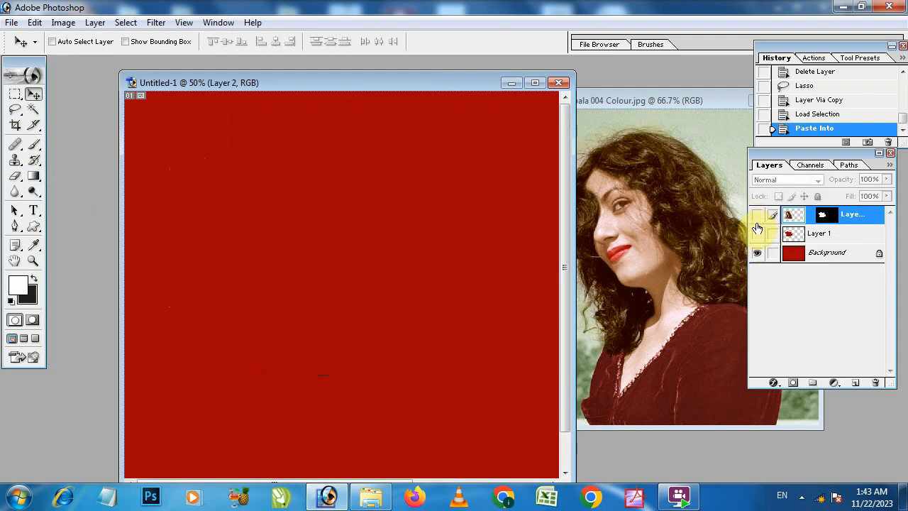
{"action": "left_click", "coordinate": [757, 215]}
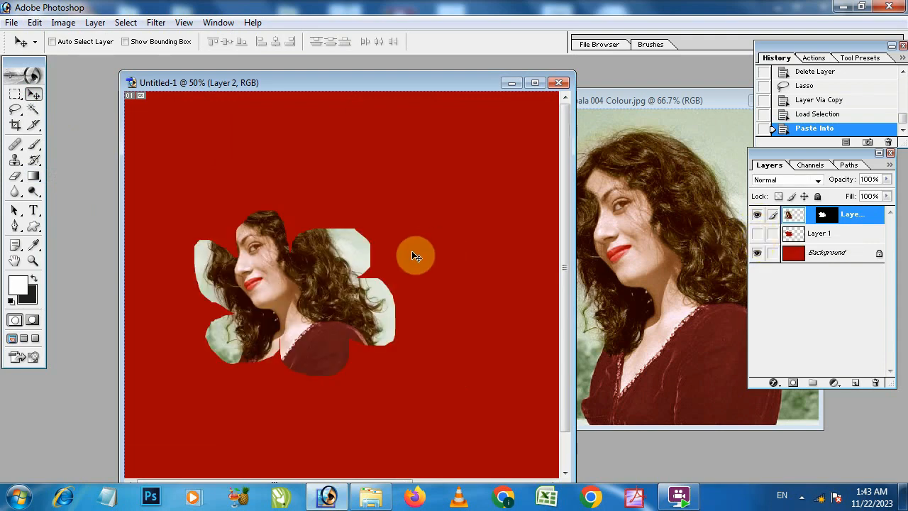
{"action": "left_click_drag", "start_coordinate": [303, 291], "coordinate": [289, 271]}
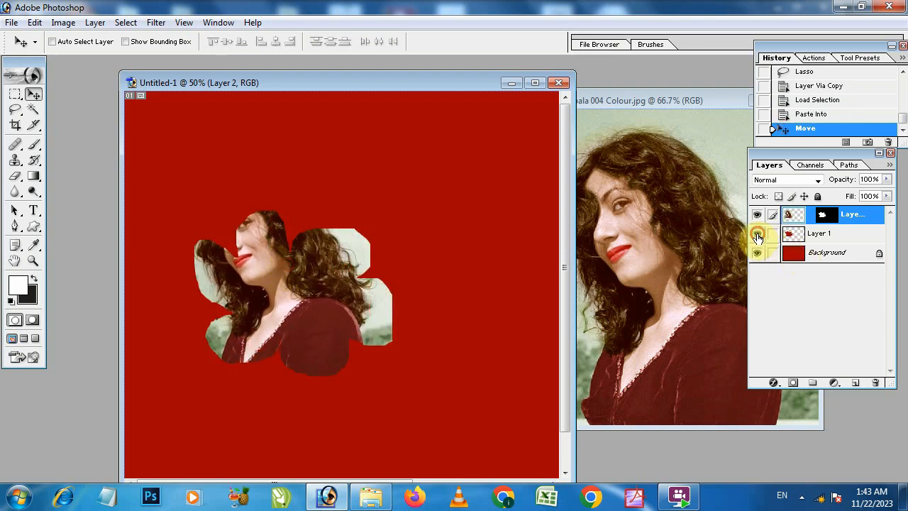
- Link Layer 1 to Layer 2, lower the portrait inside its flower mask, and merge the linked layers into one movable flower
{"action": "left_click", "coordinate": [772, 233]}
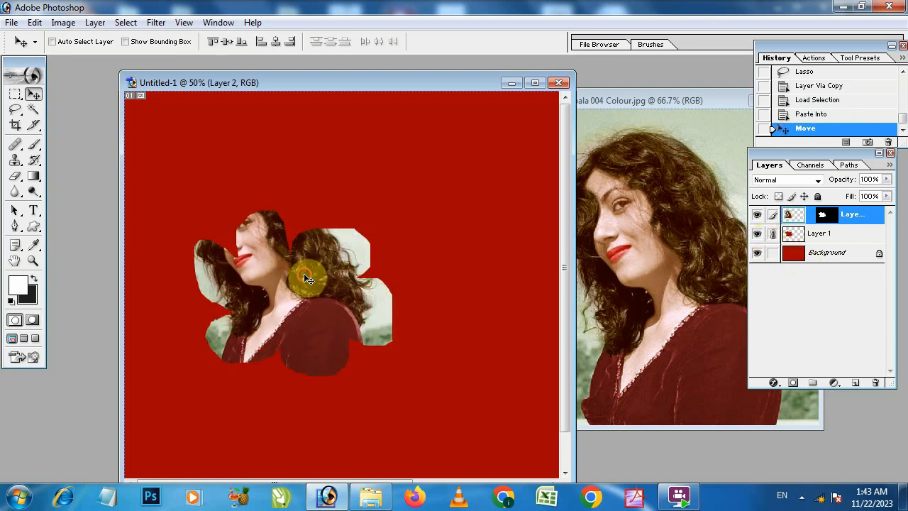
{"action": "left_click_drag", "start_coordinate": [314, 215], "coordinate": [315, 302]}
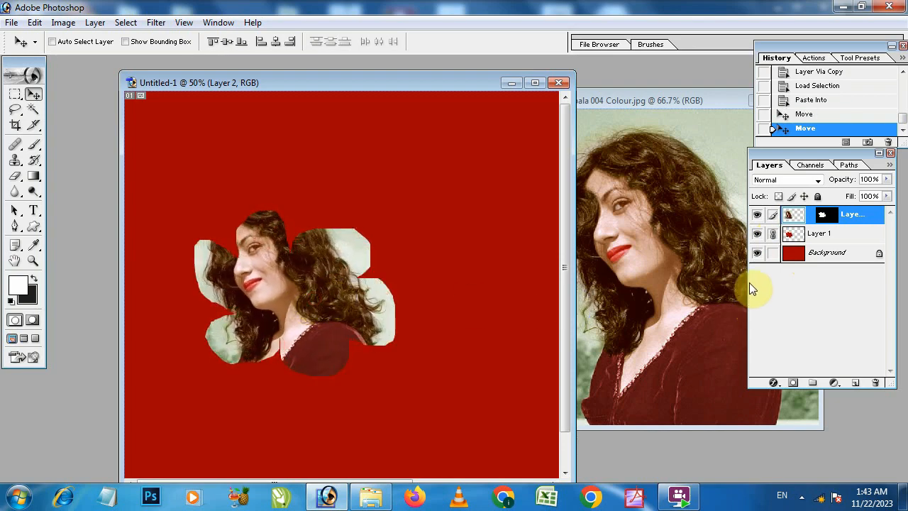
{"action": "key", "text": "ctrl+e"}
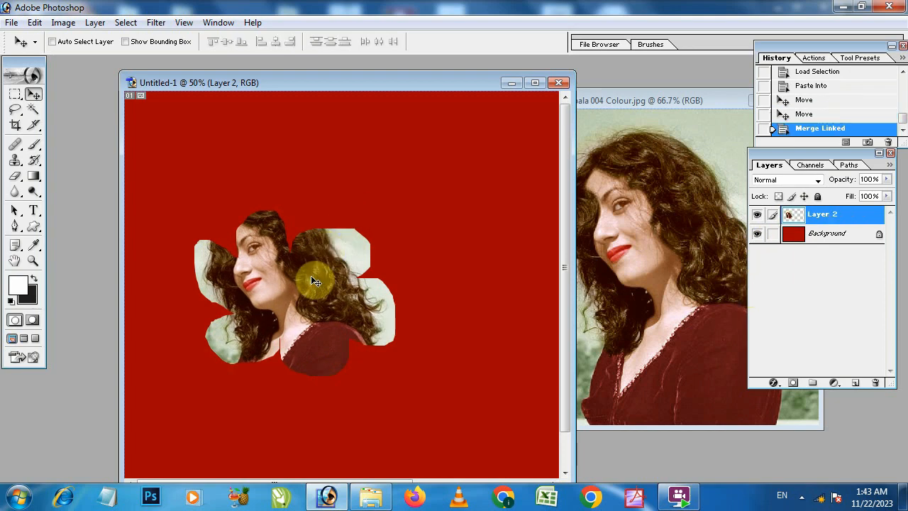
{"action": "left_click_drag", "start_coordinate": [312, 281], "coordinate": [334, 256]}
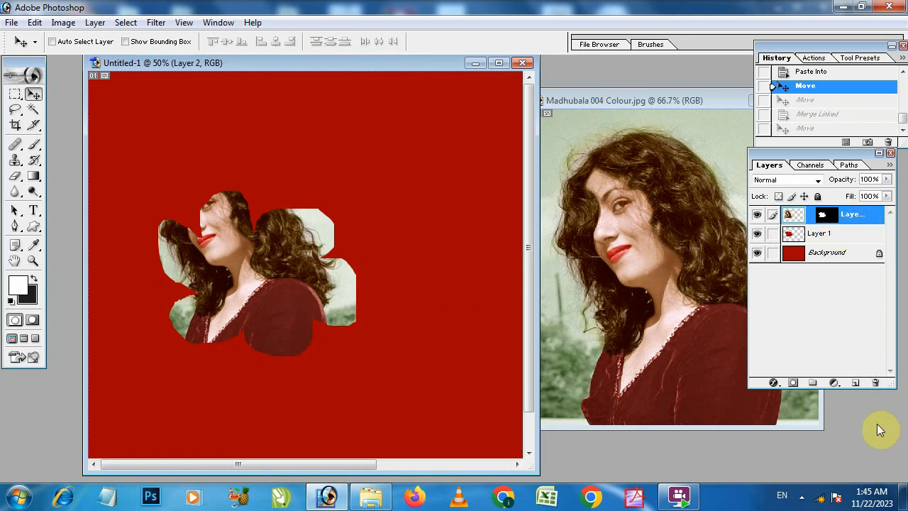
- Delete Layer 2 and Layer 1 from Untitled-1, leaving only the Background, and shift the document window away from the portrait window
{"action": "left_click", "coordinate": [874, 382]}
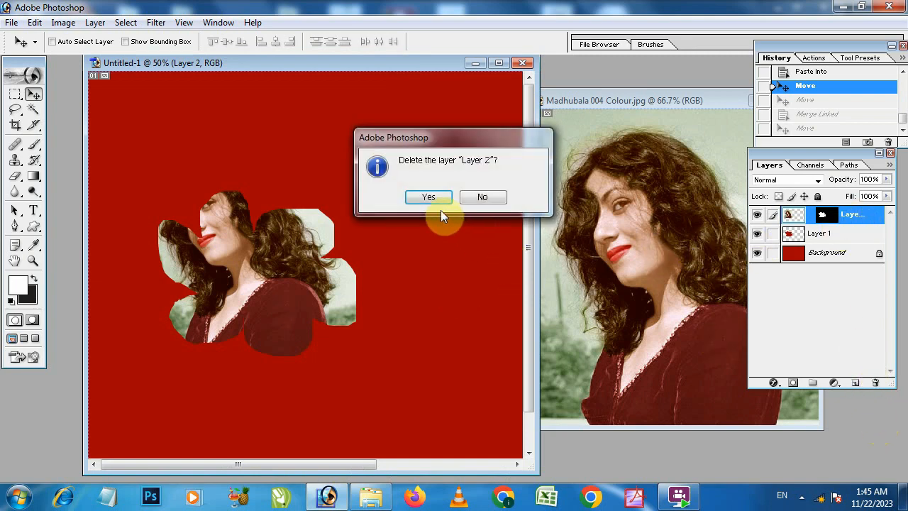
{"action": "left_click", "coordinate": [428, 196]}
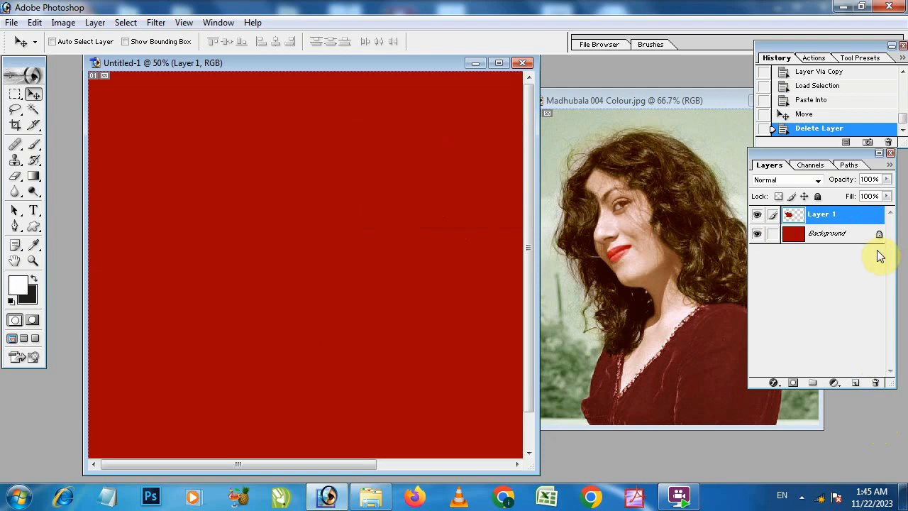
{"action": "left_click_drag", "start_coordinate": [422, 64], "coordinate": [385, 64]}
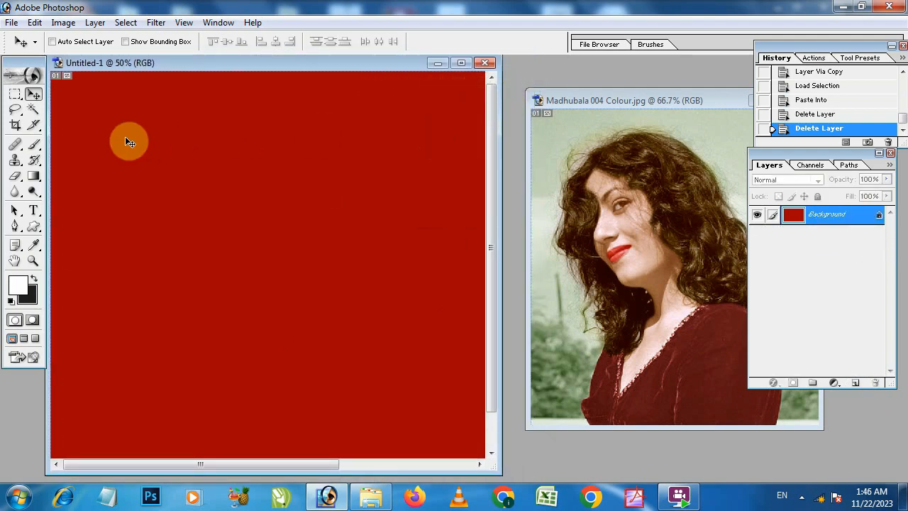
- Draw a freehand spiky starburst selection with the Lasso on the red background and copy it to a new layer
{"action": "left_click", "coordinate": [16, 111]}
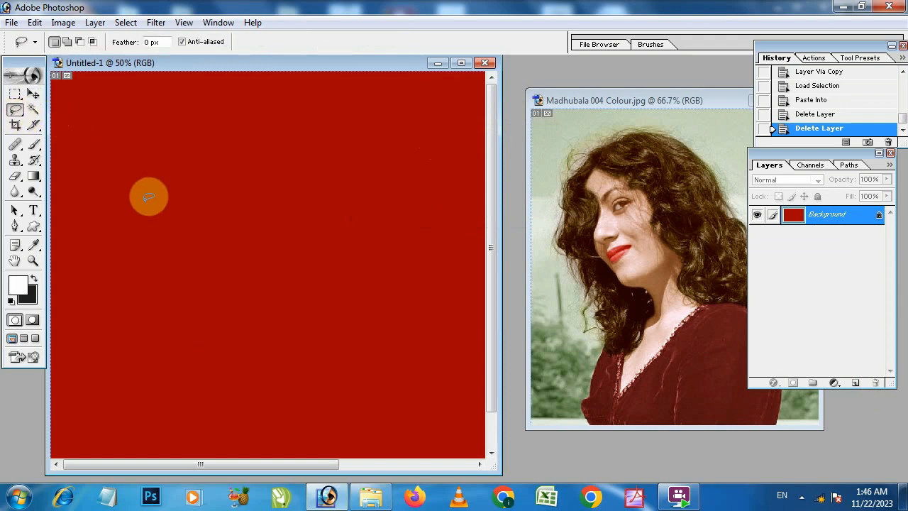
{"action": "mouse_move", "coordinate": [168, 246]}
{"action": "left_mouse_down"}
{"action": "mouse_move", "coordinate": [165, 197]}
{"action": "mouse_move", "coordinate": [191, 219]}
{"action": "mouse_move", "coordinate": [203, 198]}
{"action": "mouse_move", "coordinate": [217, 219]}
{"action": "mouse_move", "coordinate": [261, 206]}
{"action": "mouse_move", "coordinate": [244, 237]}
{"action": "mouse_move", "coordinate": [282, 280]}
{"action": "mouse_move", "coordinate": [254, 289]}
{"action": "mouse_move", "coordinate": [250, 327]}
{"action": "mouse_move", "coordinate": [219, 292]}
{"action": "mouse_move", "coordinate": [196, 305]}
{"action": "mouse_move", "coordinate": [170, 300]}
{"action": "mouse_move", "coordinate": [176, 263]}
{"action": "mouse_move", "coordinate": [118, 263]}
{"action": "mouse_move", "coordinate": [154, 256]}
{"action": "mouse_move", "coordinate": [126, 215]}
{"action": "mouse_move", "coordinate": [166, 235]}
{"action": "mouse_move", "coordinate": [144, 267]}
{"action": "left_mouse_up"}
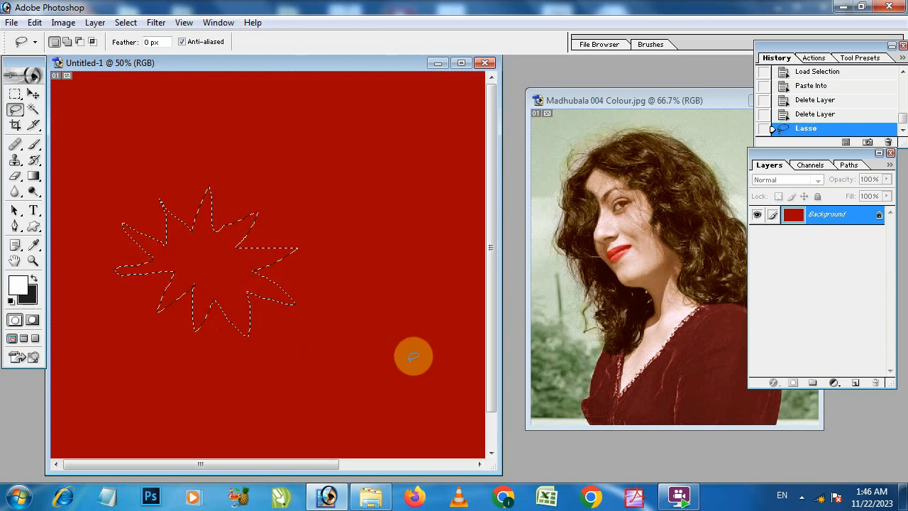
{"action": "key", "text": "ctrl+j"}
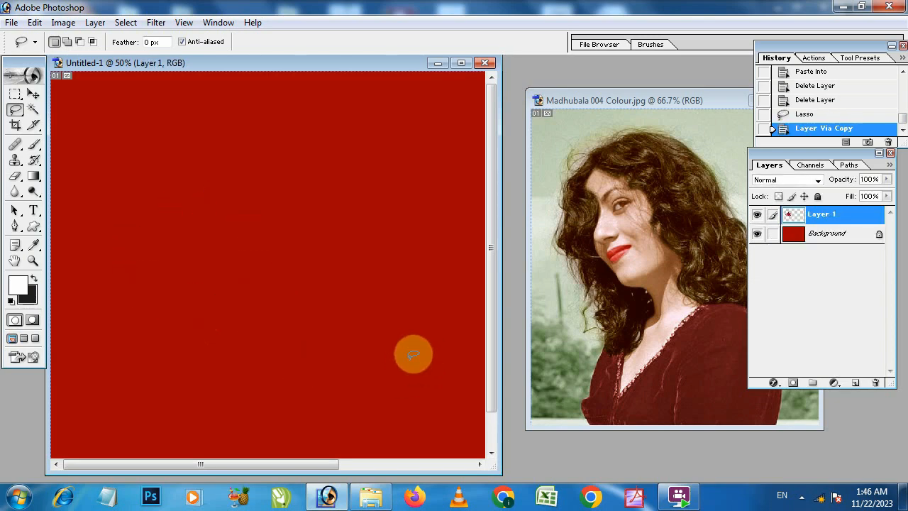
- Bring the Madhubala 004 Colour.jpg portrait into Untitled-1 as a new layer over the starburst using the Move tool
{"action": "left_click", "coordinate": [657, 248]}
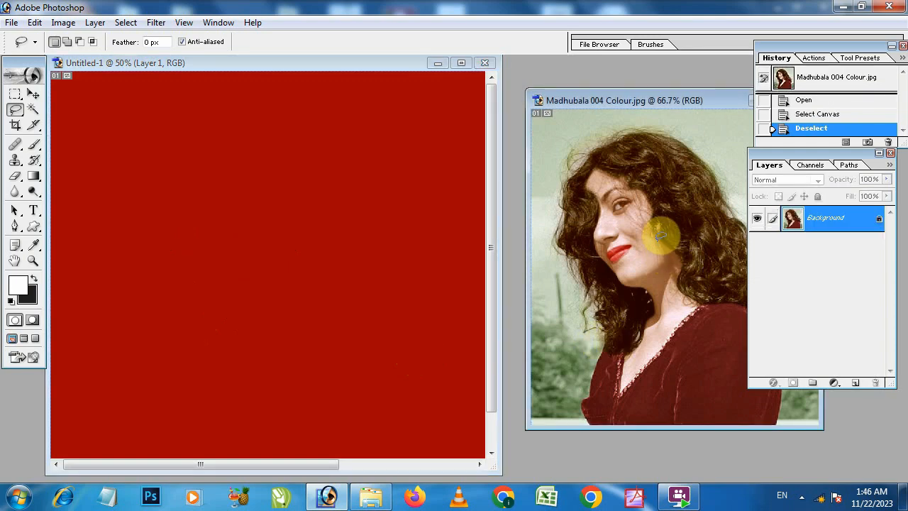
{"action": "key", "text": "v"}
{"action": "left_click_drag", "start_coordinate": [658, 242], "coordinate": [268, 239]}
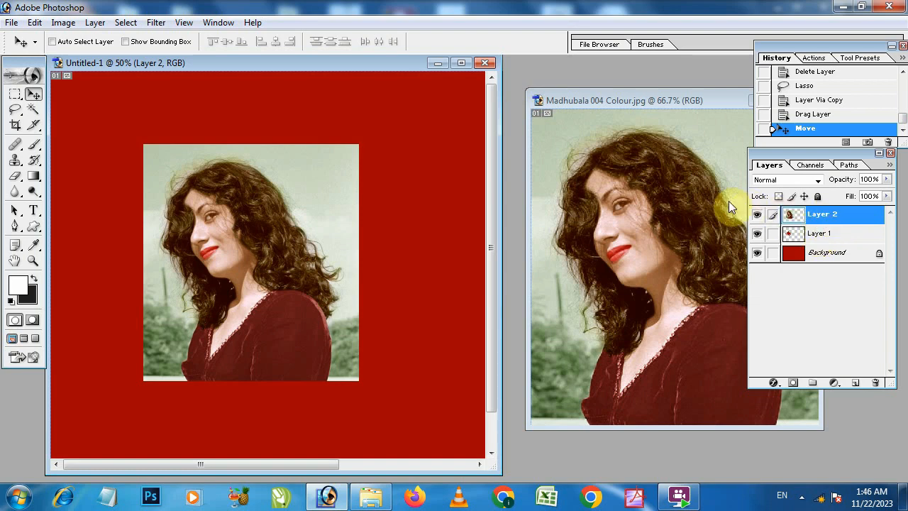
- Hide Layer 2 and examine the starburst shape by loading Layer 1's outline as a selection, then deselect it
{"action": "left_click", "coordinate": [756, 215]}
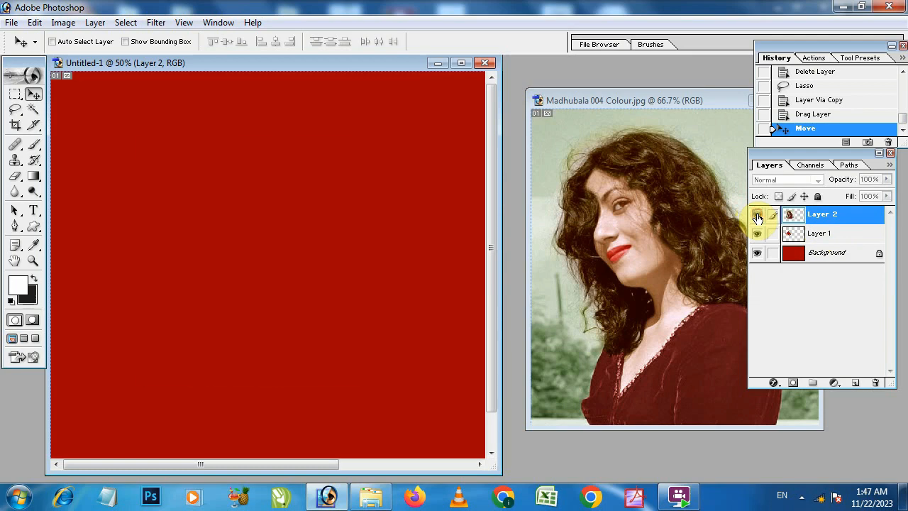
{"action": "left_click", "coordinate": [756, 215]}
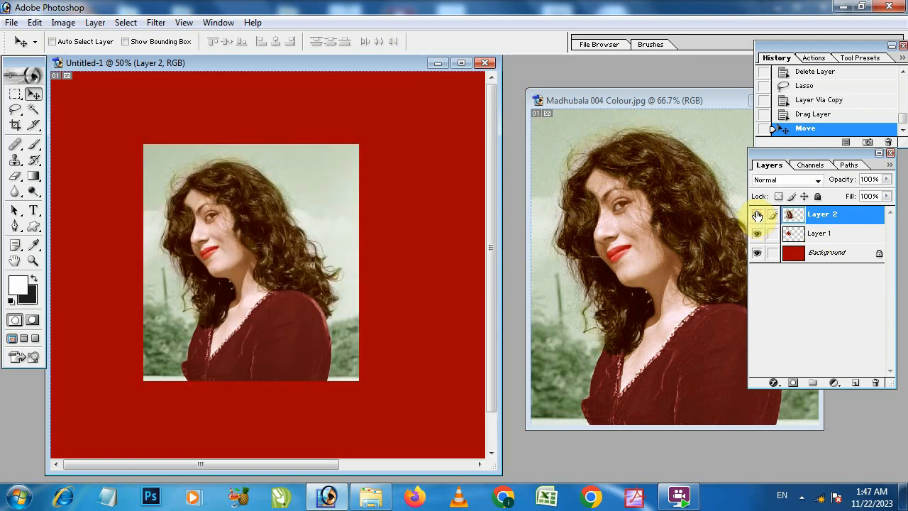
{"action": "left_click", "coordinate": [756, 216]}
{"action": "left_click", "coordinate": [793, 236], "text": "ctrl"}
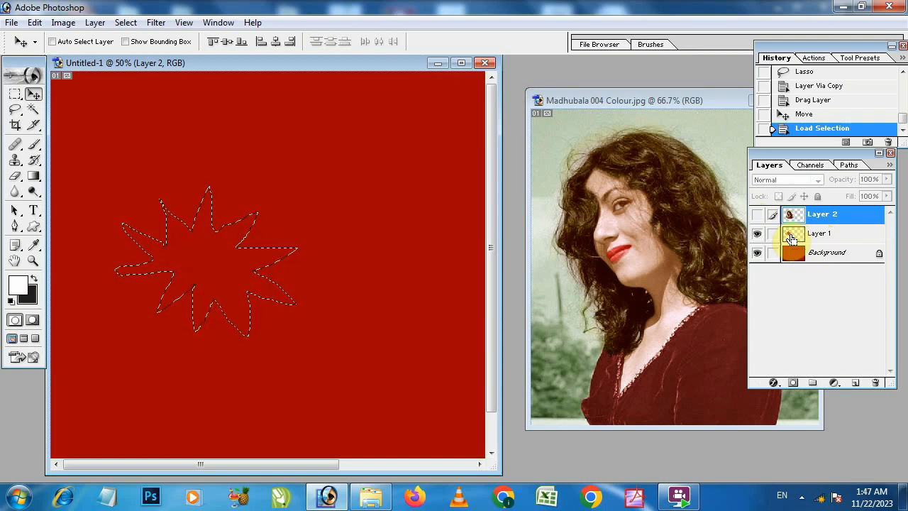
{"action": "key", "text": "ctrl+d"}
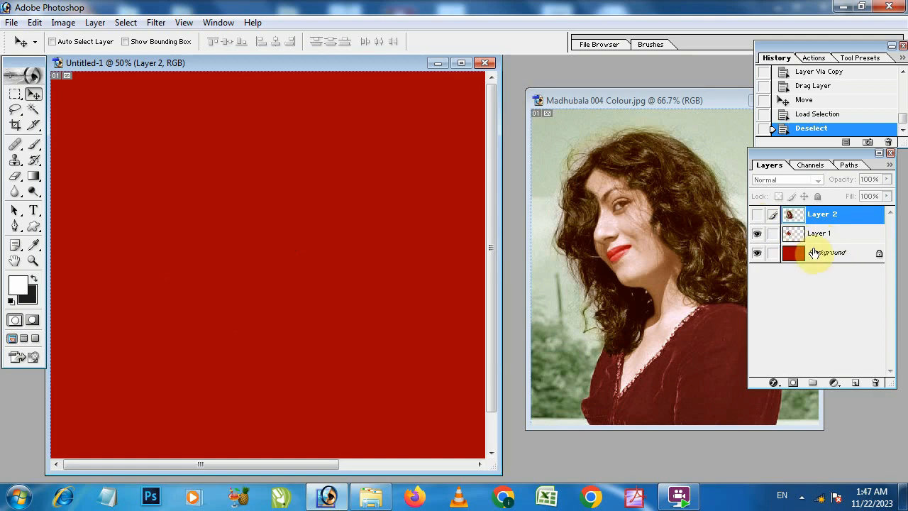
- Brighten the red Background layer with Curves by moving the RGB white point to input 181, output 255
{"action": "left_click", "coordinate": [815, 254]}
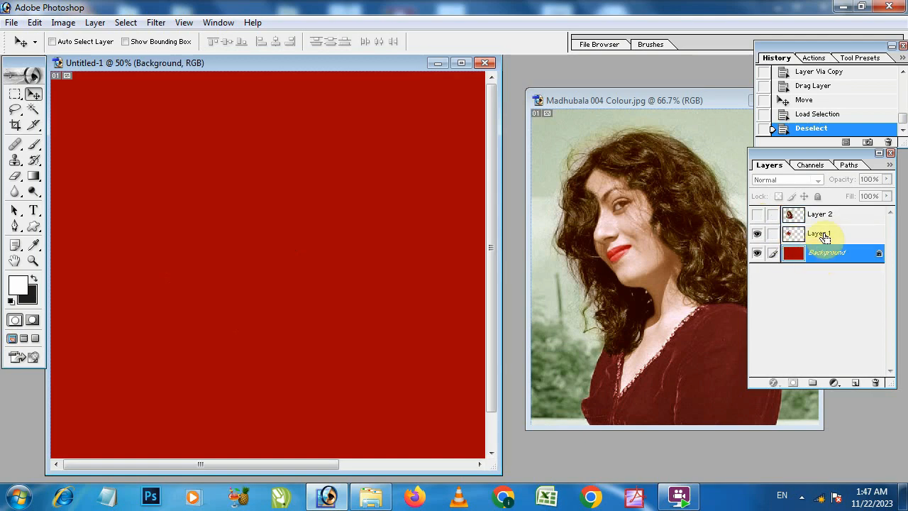
{"action": "key", "text": "ctrl+m"}
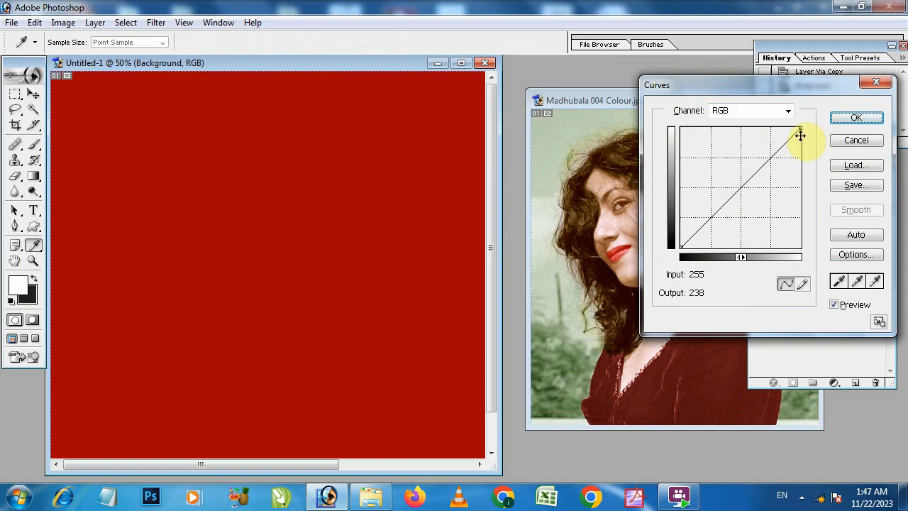
{"action": "left_click_drag", "start_coordinate": [795, 130], "coordinate": [765, 113]}
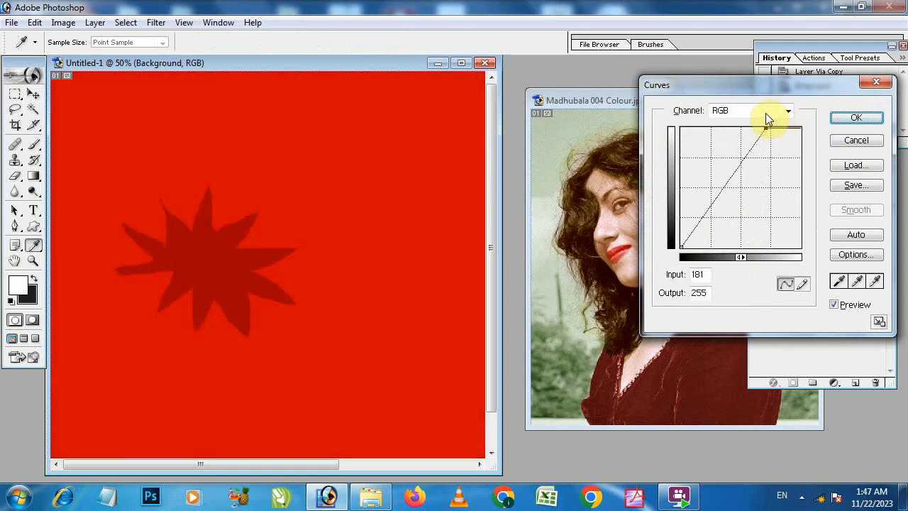
{"action": "left_click", "coordinate": [853, 119]}
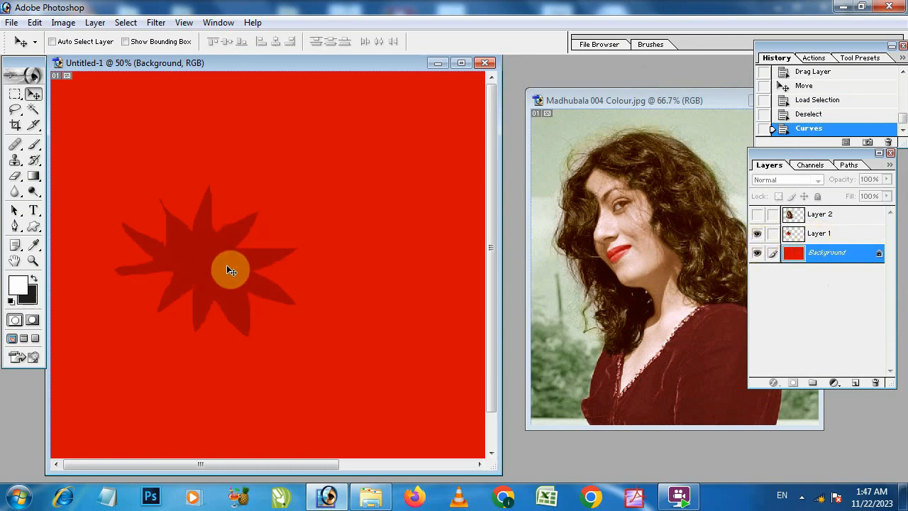
- Show Layer 2 again, make it the active layer, and move the portrait left so it covers the starburst
{"action": "left_click", "coordinate": [758, 215]}
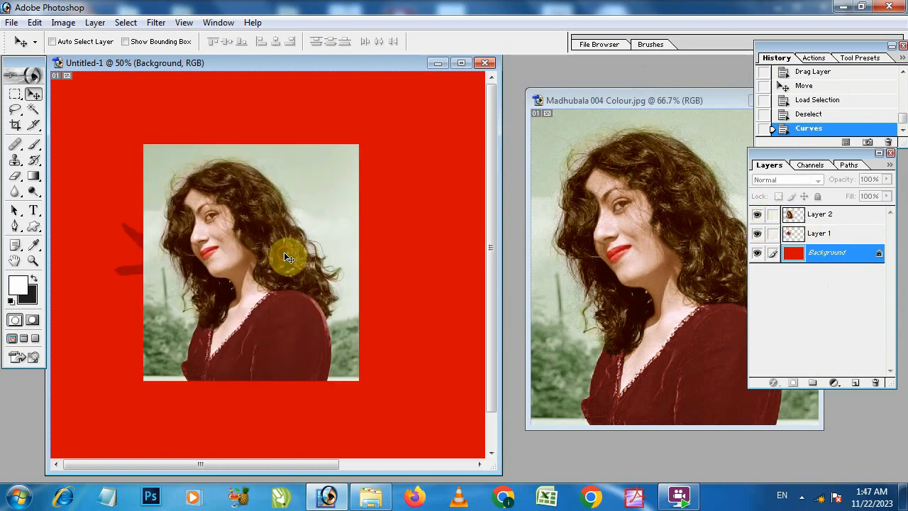
{"action": "left_click", "coordinate": [257, 249]}
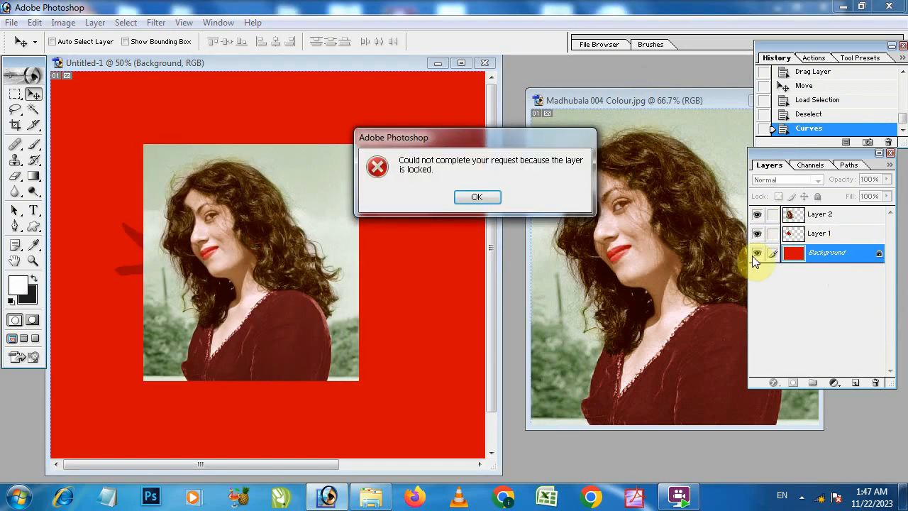
{"action": "left_click", "coordinate": [471, 197]}
{"action": "left_click", "coordinate": [836, 215]}
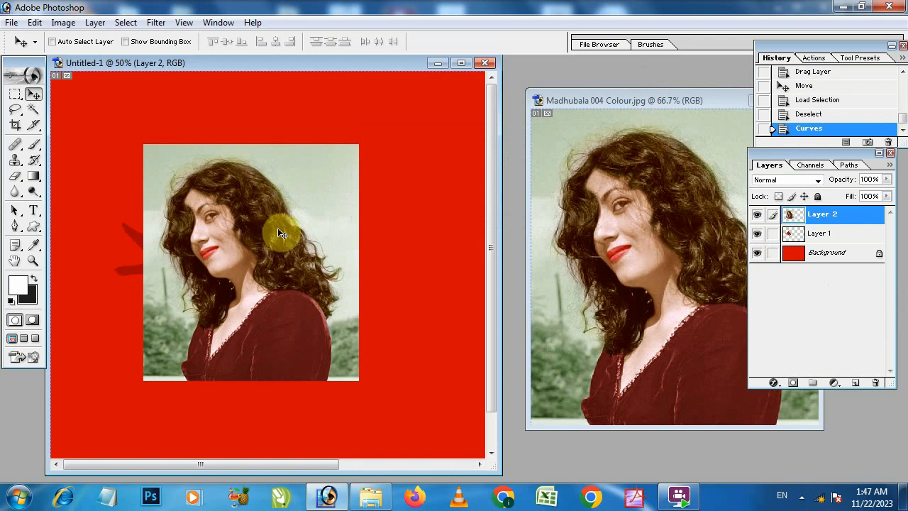
{"action": "left_click_drag", "start_coordinate": [278, 232], "coordinate": [239, 237]}
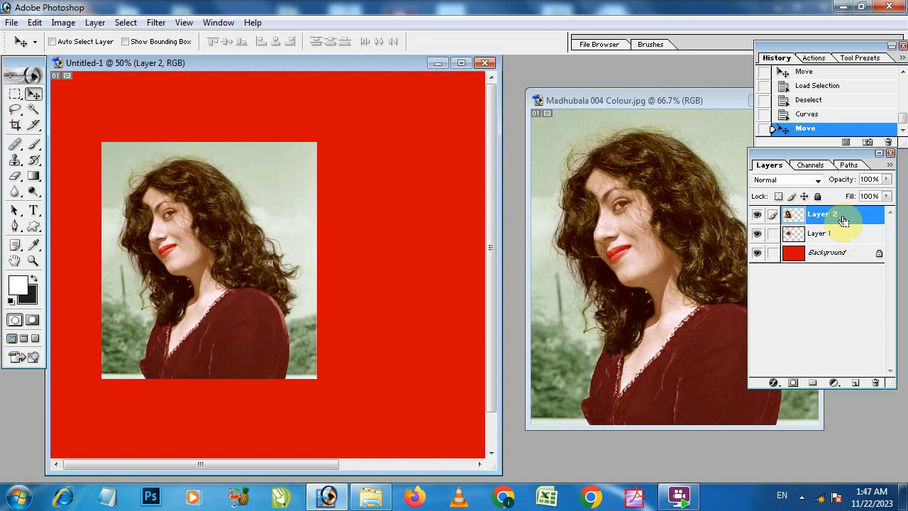
- Group Layer 2 with the starburst layer below it and reposition the portrait so the face sits inside the star
{"action": "key", "text": "ctrl+g"}
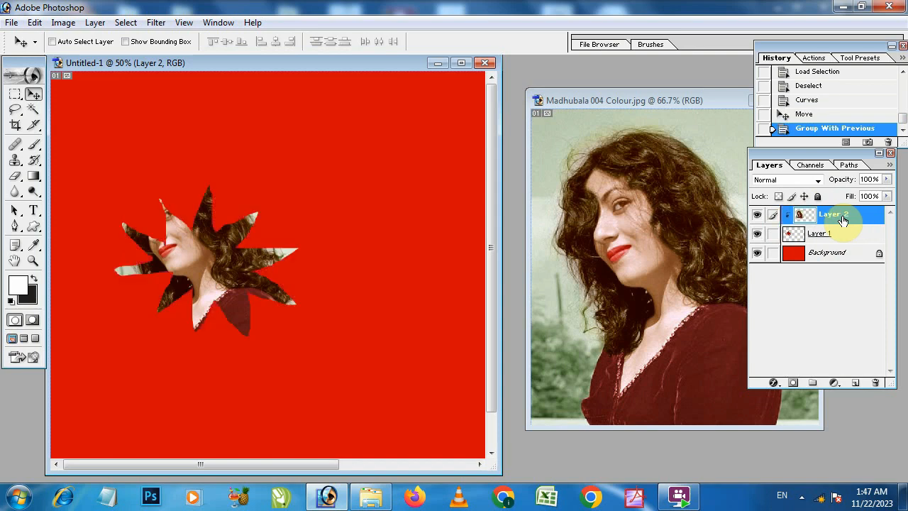
{"action": "mouse_move", "coordinate": [223, 286]}
{"action": "left_mouse_down"}
{"action": "mouse_move", "coordinate": [191, 258]}
{"action": "mouse_move", "coordinate": [211, 254]}
{"action": "mouse_move", "coordinate": [217, 284]}
{"action": "mouse_move", "coordinate": [264, 250]}
{"action": "mouse_move", "coordinate": [182, 268]}
{"action": "mouse_move", "coordinate": [245, 279]}
{"action": "mouse_move", "coordinate": [237, 259]}
{"action": "mouse_move", "coordinate": [173, 256]}
{"action": "mouse_move", "coordinate": [139, 205]}
{"action": "mouse_move", "coordinate": [159, 242]}
{"action": "mouse_move", "coordinate": [247, 263]}
{"action": "mouse_move", "coordinate": [157, 245]}
{"action": "mouse_move", "coordinate": [145, 216]}
{"action": "mouse_move", "coordinate": [154, 243]}
{"action": "mouse_move", "coordinate": [229, 267]}
{"action": "mouse_move", "coordinate": [229, 244]}
{"action": "mouse_move", "coordinate": [220, 276]}
{"action": "left_mouse_up"}
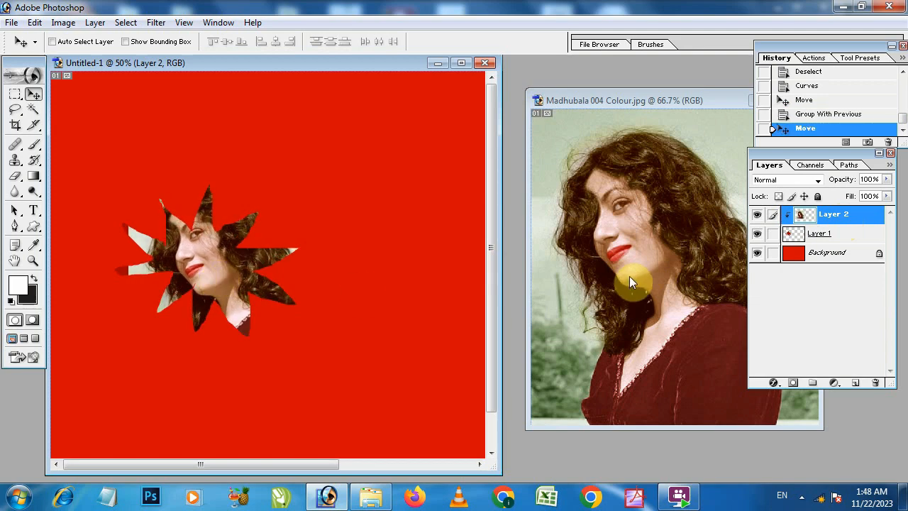
- Toggle the visibility of Layer 1 and Layer 2 in turn to examine how the starburst clips the portrait
{"action": "left_click", "coordinate": [757, 234]}
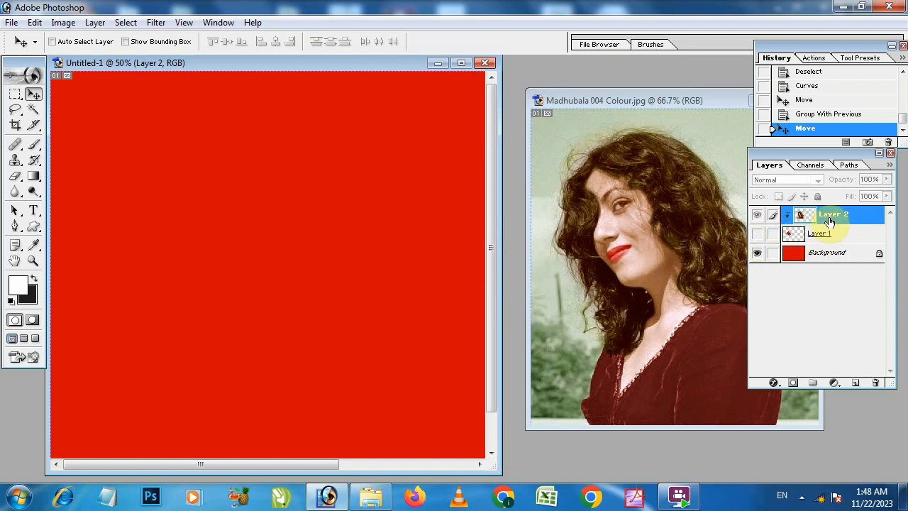
{"action": "left_click", "coordinate": [757, 234]}
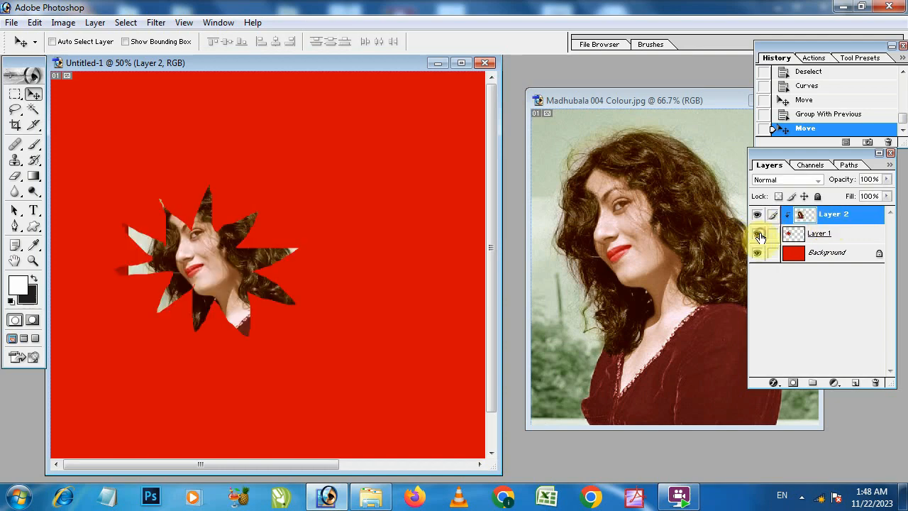
{"action": "left_click", "coordinate": [757, 214]}
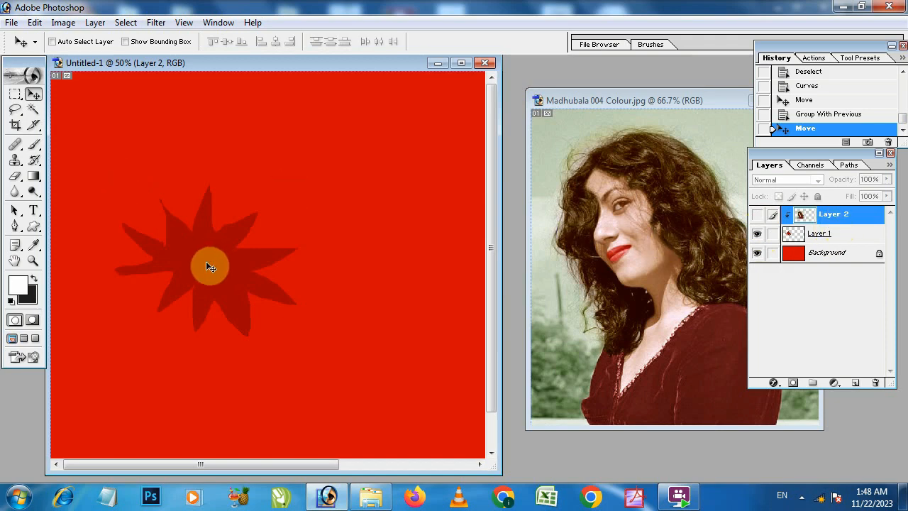
{"action": "left_click", "coordinate": [757, 214]}
- Link Layer 1 to the grouped Layer 2 and move the star-shaped portrait up and to the right on the canvas
{"action": "left_click", "coordinate": [772, 234]}
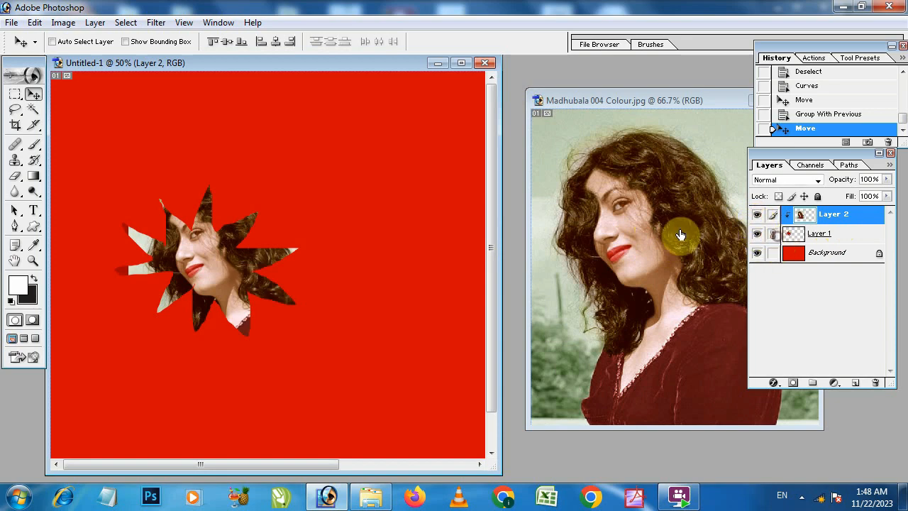
{"action": "left_click_drag", "start_coordinate": [210, 253], "coordinate": [327, 209]}
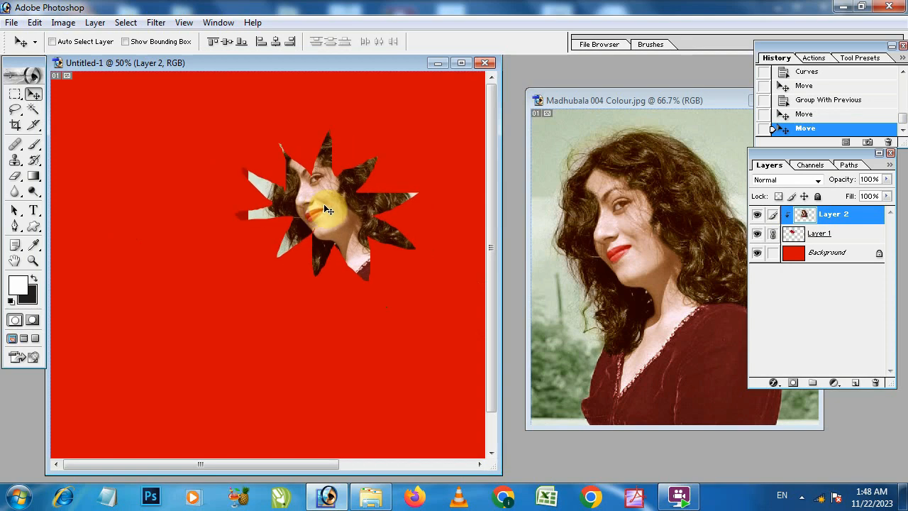